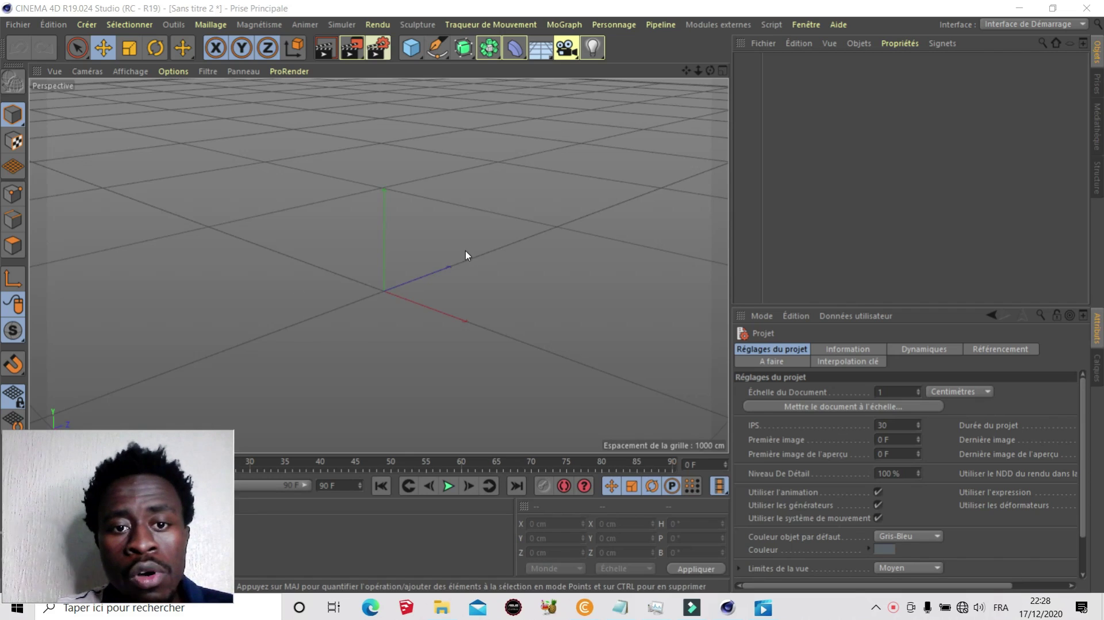
# Add a 200 cm Cube primitive at position 0,0,0 and zoom to inspect it.
pyautogui.scroll(-1, 466, 255)
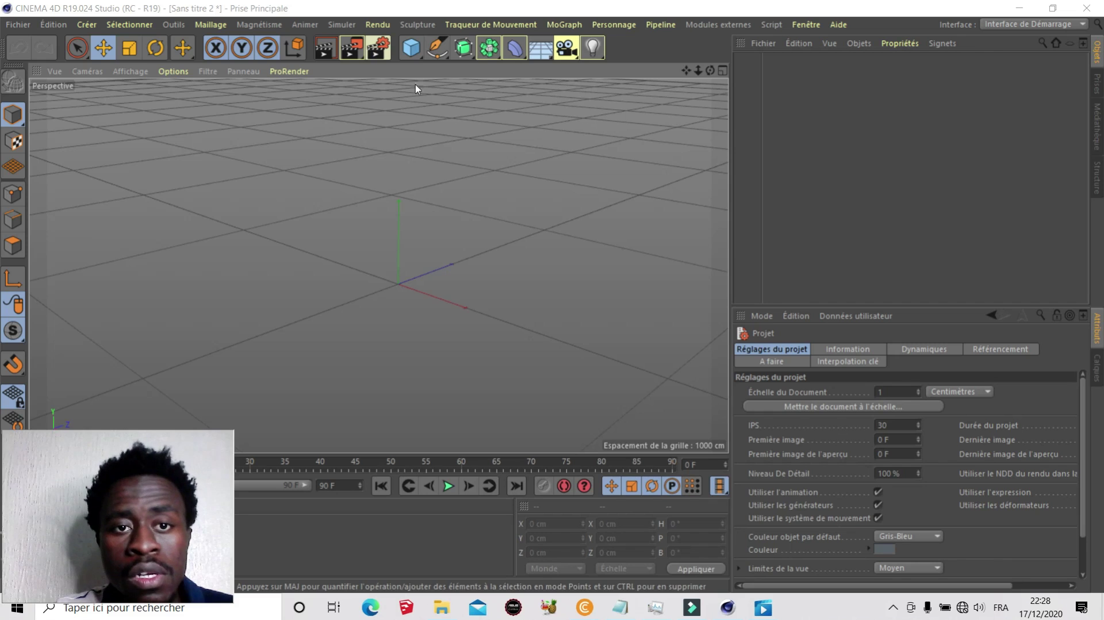
pyautogui.click(411, 48)
pyautogui.scroll(3, 425, 320)
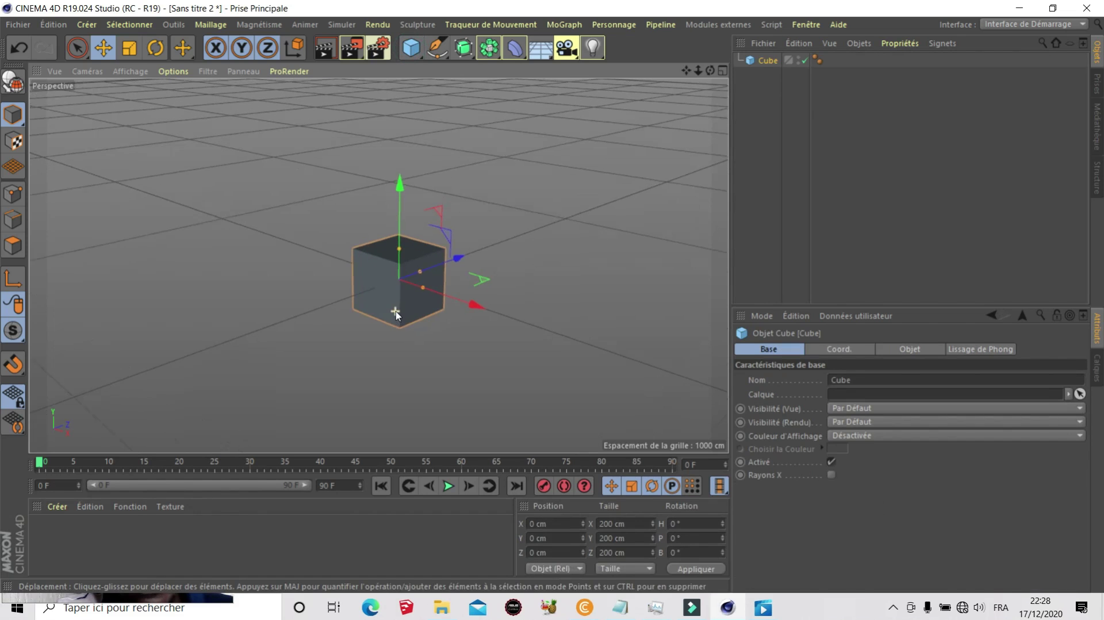
pyautogui.scroll(-3, 386, 295)
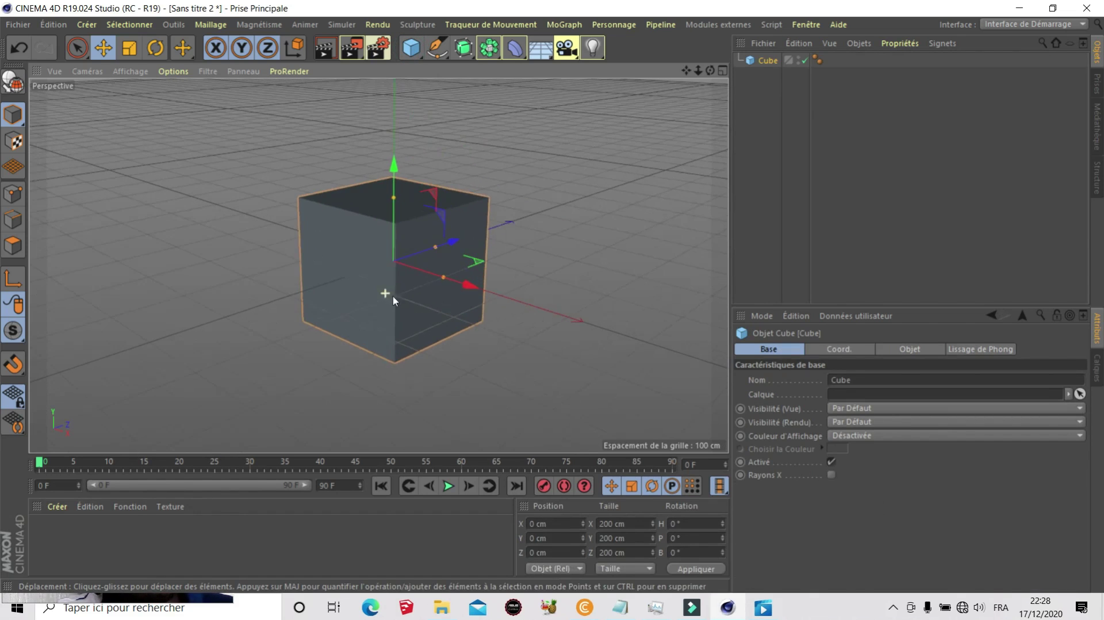
pyautogui.scroll(4, 414, 323)
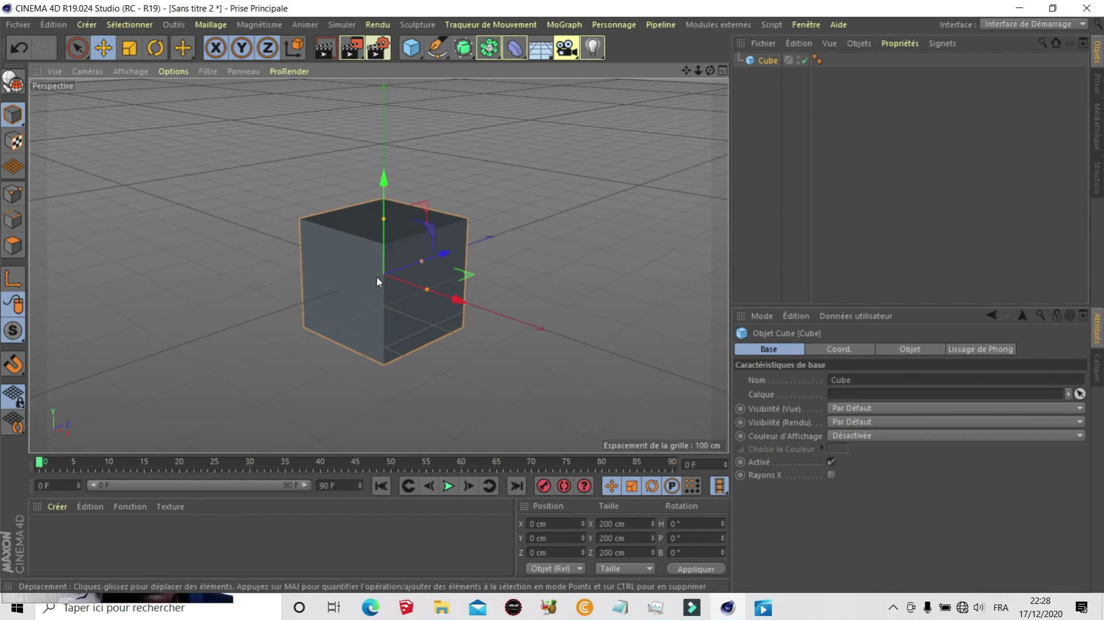
pyautogui.scroll(-2, 345, 314)
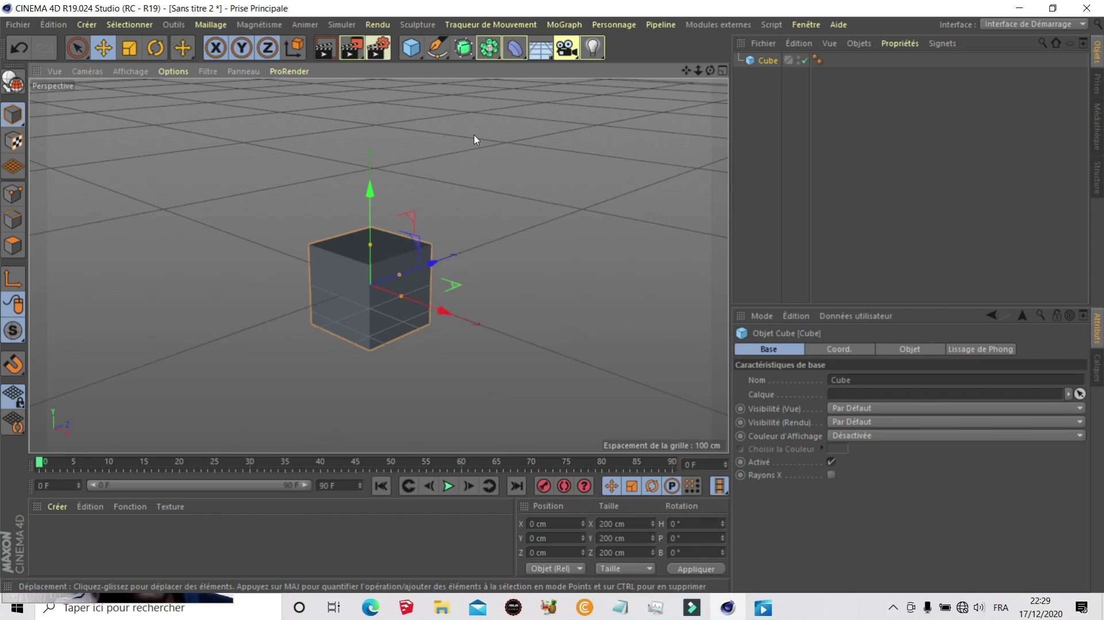
# Add a Surface de Subdivision generator and parent the Cube under it in the Object Manager.
pyautogui.click(469, 59)
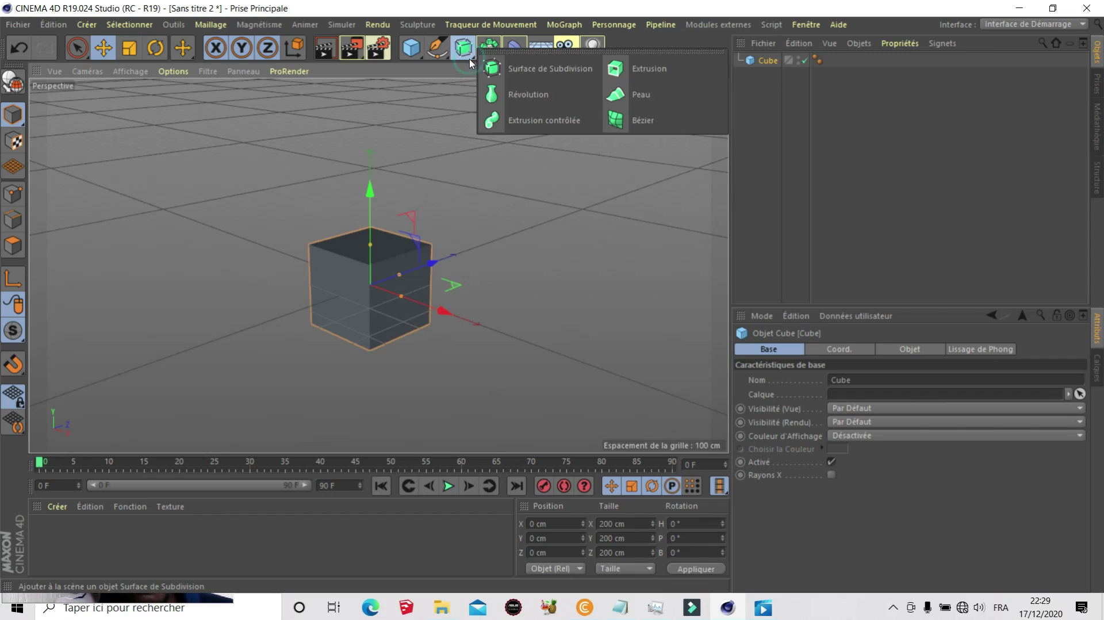
pyautogui.click(540, 74)
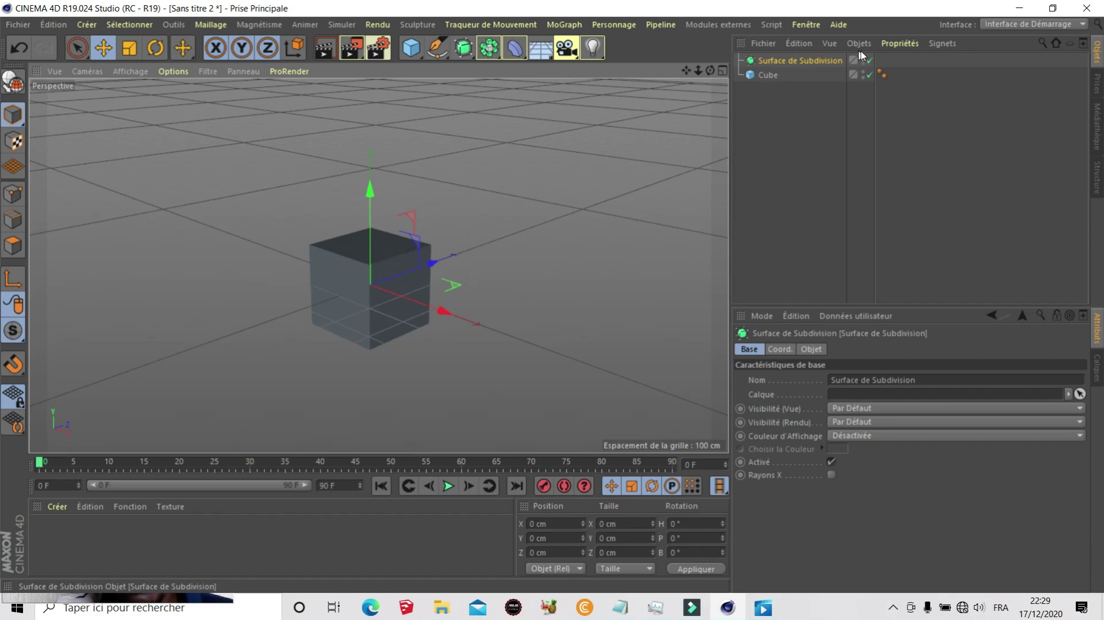
pyautogui.click(774, 78)
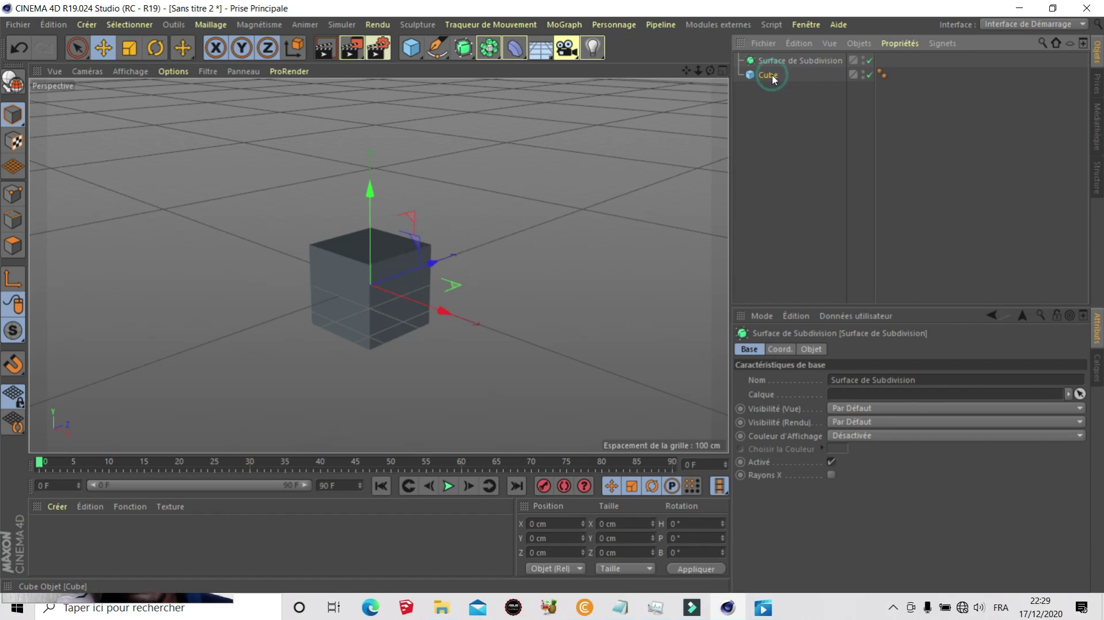
pyautogui.moveTo(775, 76); pyautogui.dragTo(783, 62)
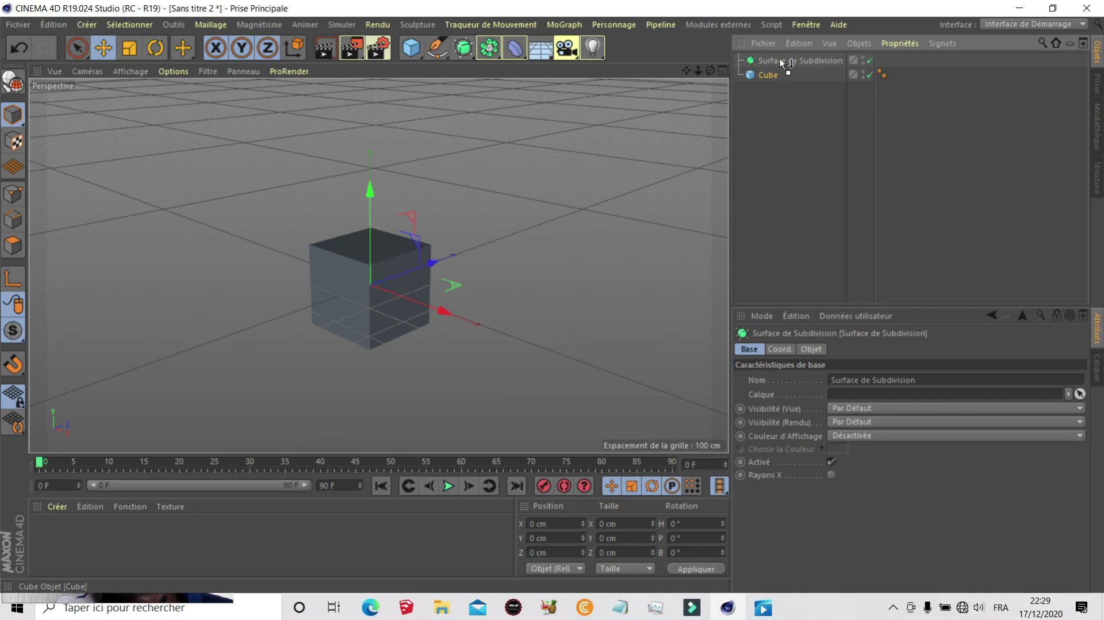
pyautogui.moveTo(783, 62); pyautogui.dragTo(759, 60)
pyautogui.moveTo(759, 60); pyautogui.dragTo(788, 64)
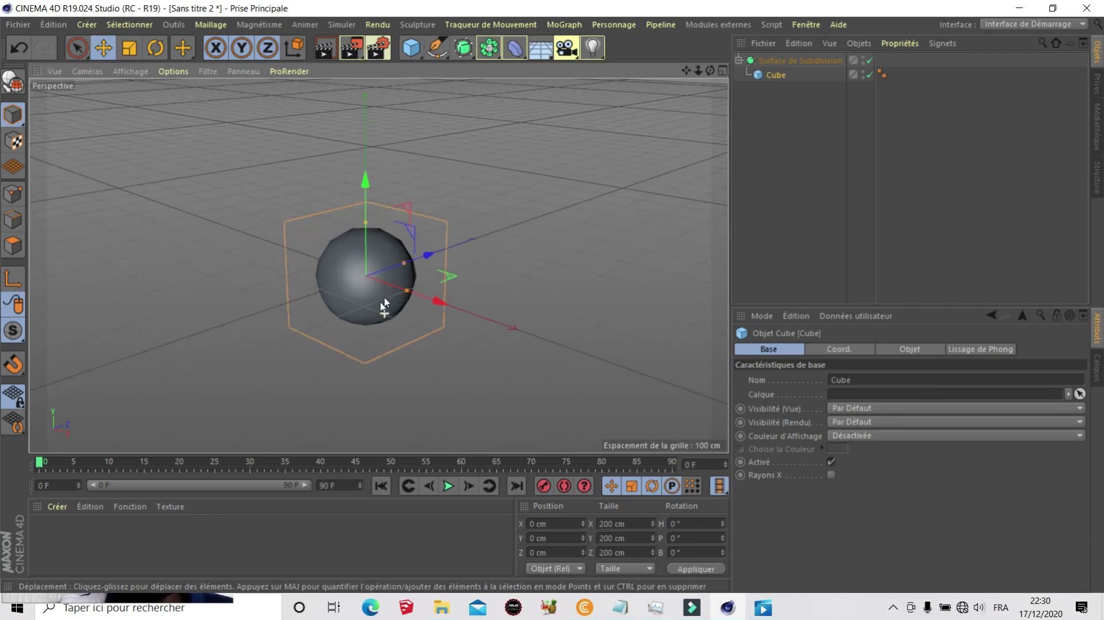
pyautogui.scroll(2, 365, 290)
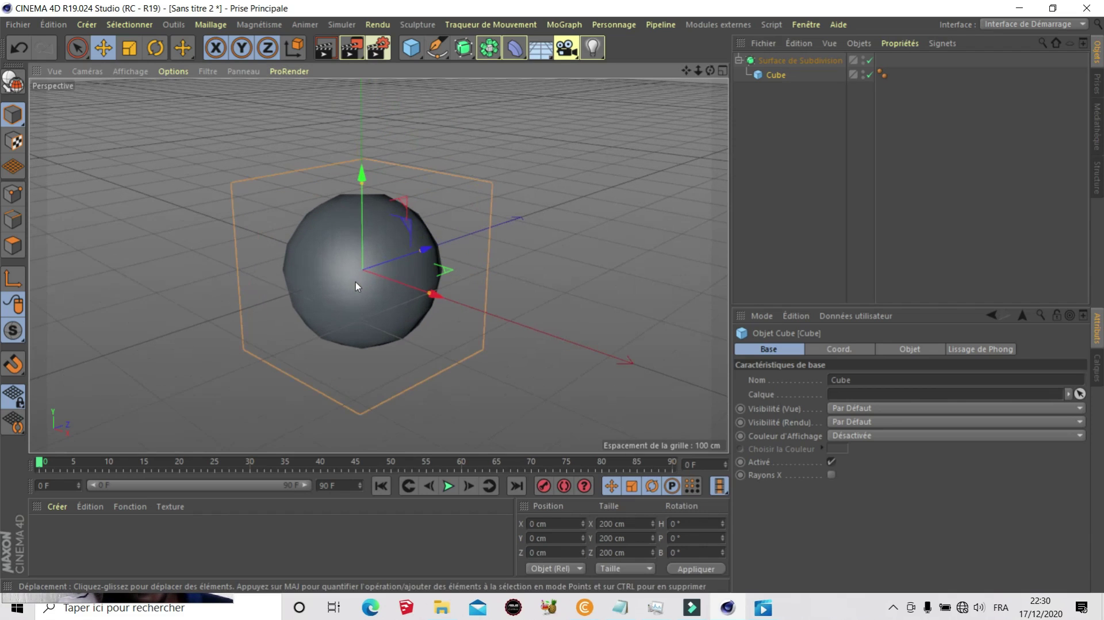
pyautogui.click(770, 62)
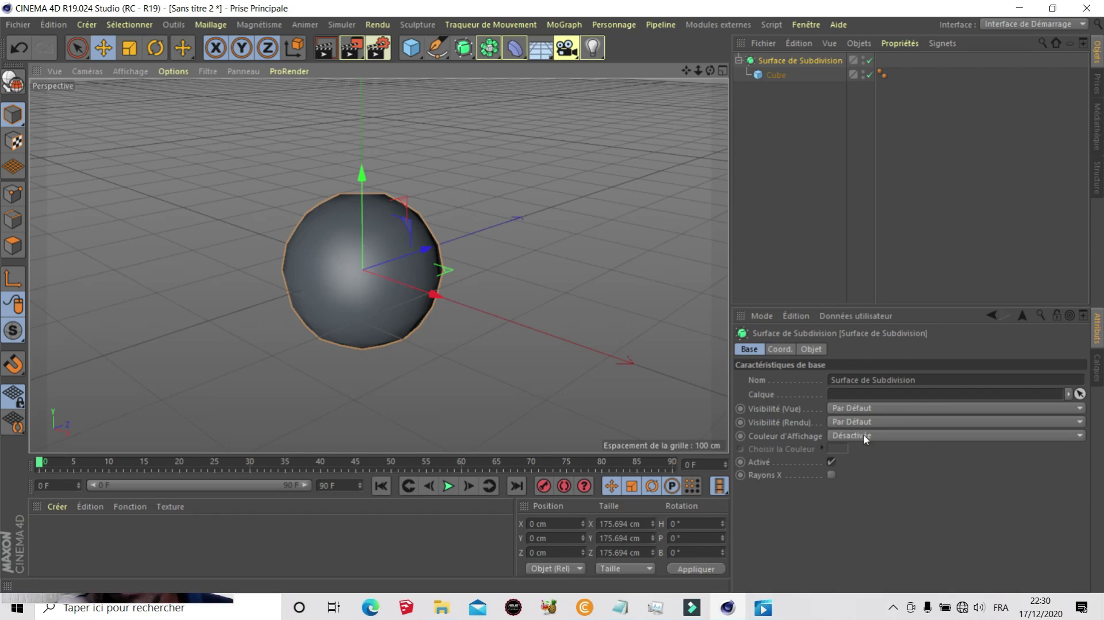
pyautogui.click(775, 74)
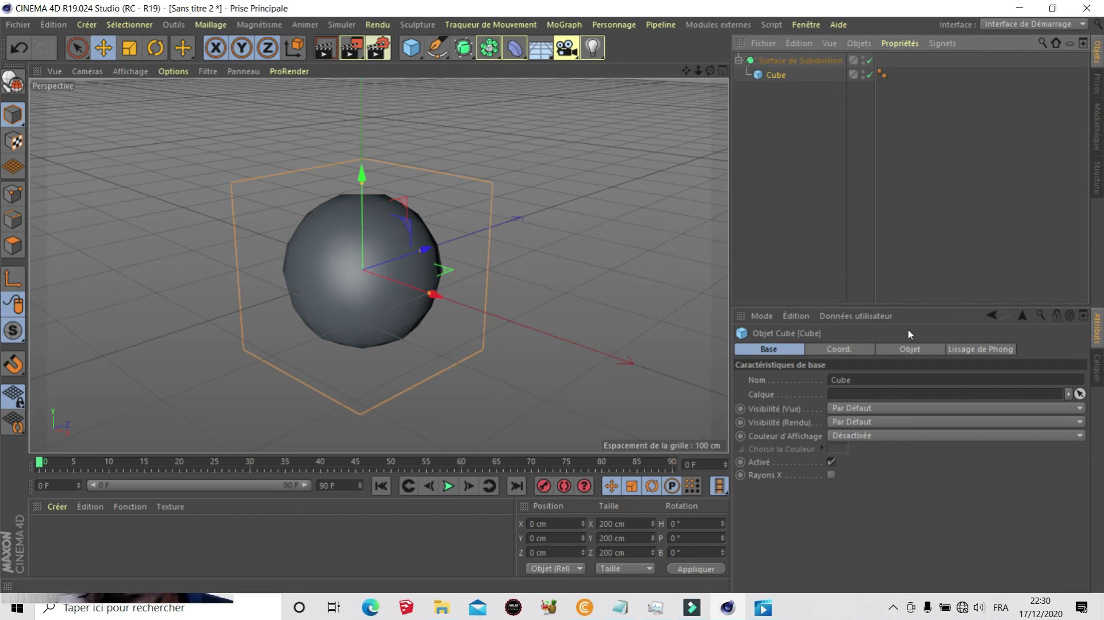
pyautogui.click(919, 350)
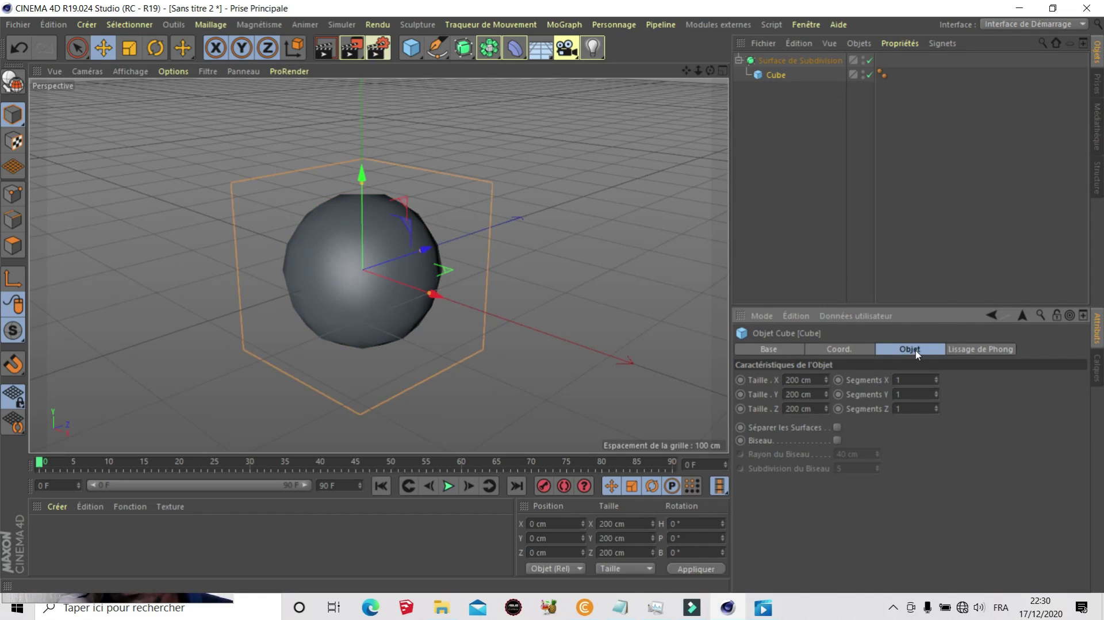
pyautogui.click(854, 350)
pyautogui.click(779, 349)
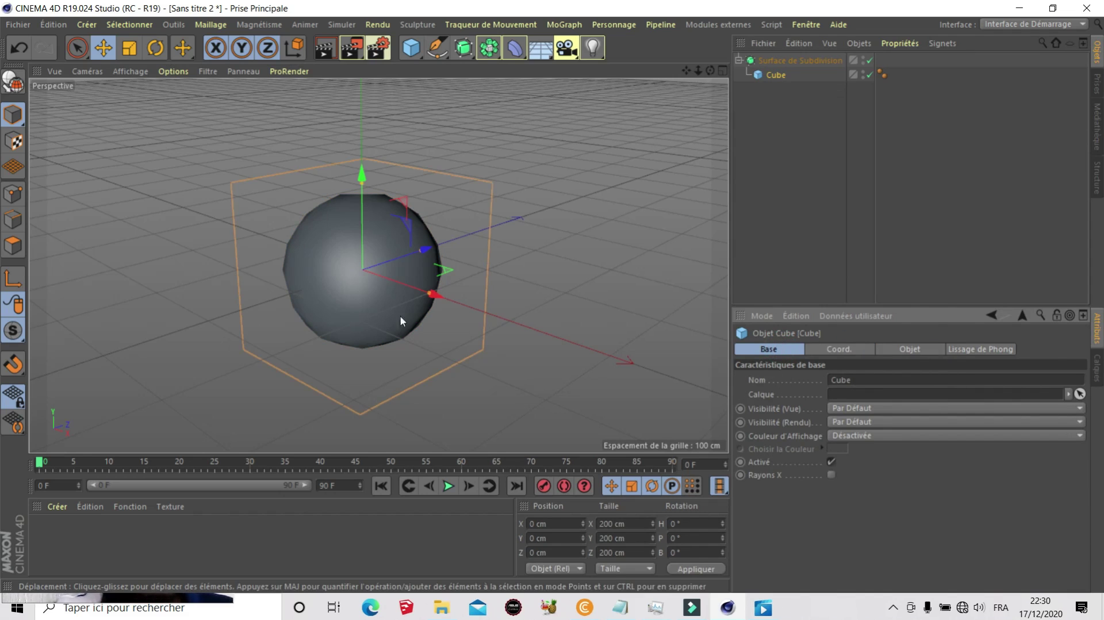
pyautogui.scroll(-2, 361, 296)
pyautogui.scroll(3, 351, 288)
pyautogui.scroll(-2, 403, 322)
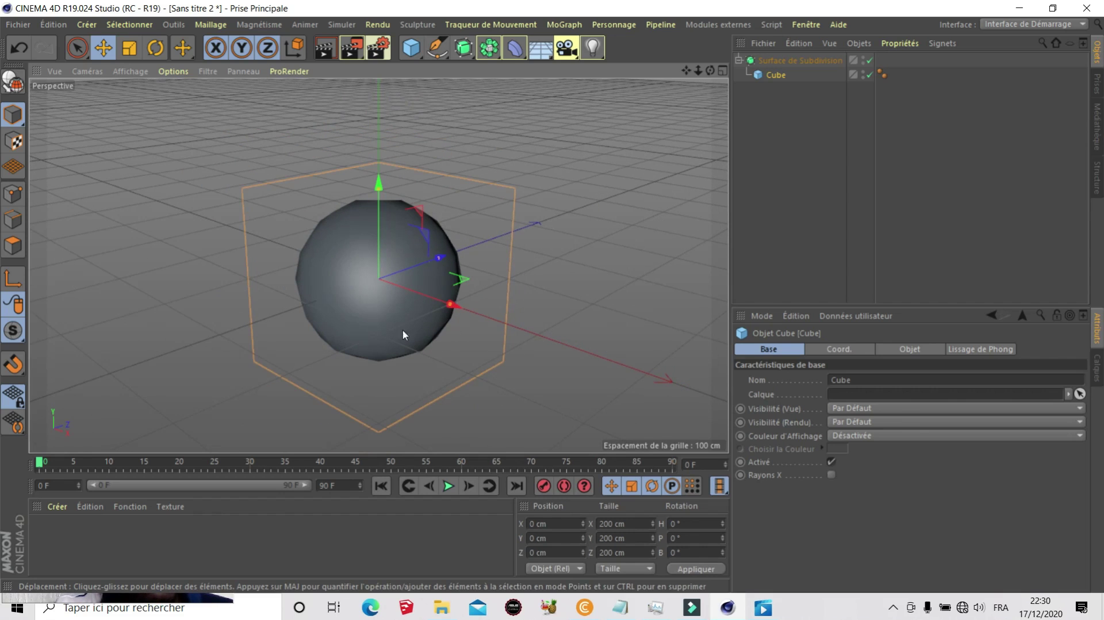
# Set the viewport display to Ombrage de Gouraud (lignes) and zoom in on the sphere.
pyautogui.click(136, 71)
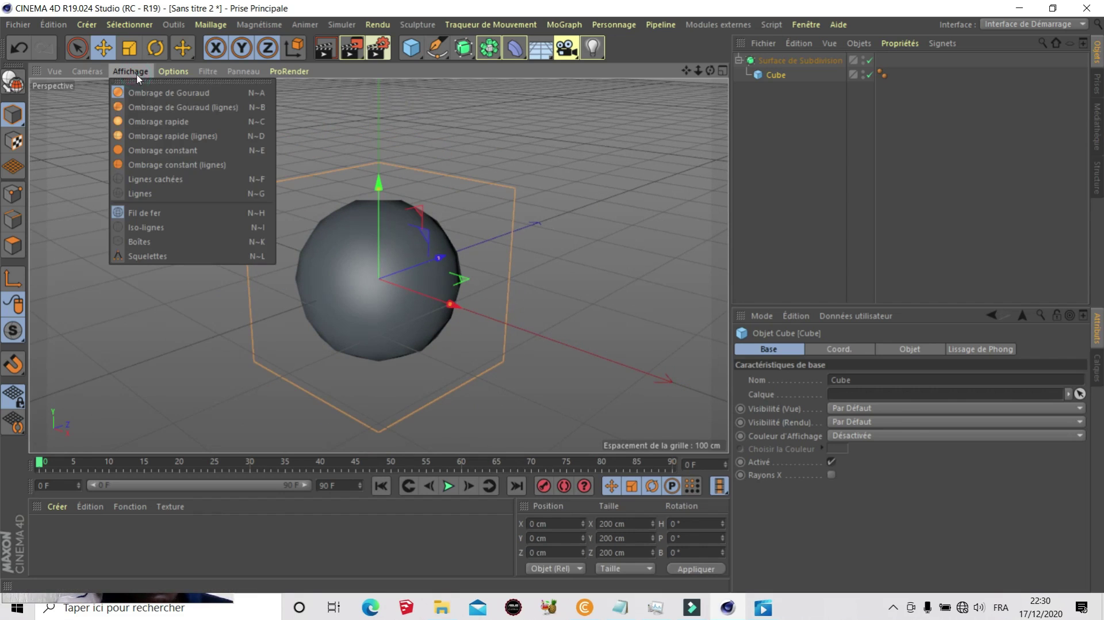
pyautogui.click(206, 107)
pyautogui.scroll(3, 353, 305)
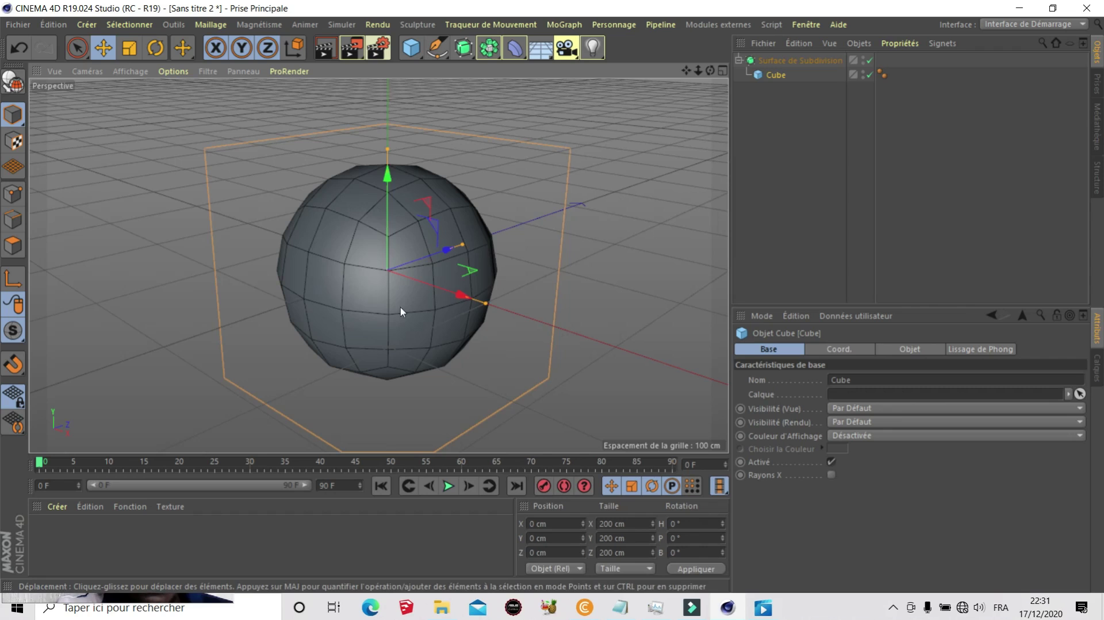
pyautogui.scroll(-3, 392, 229)
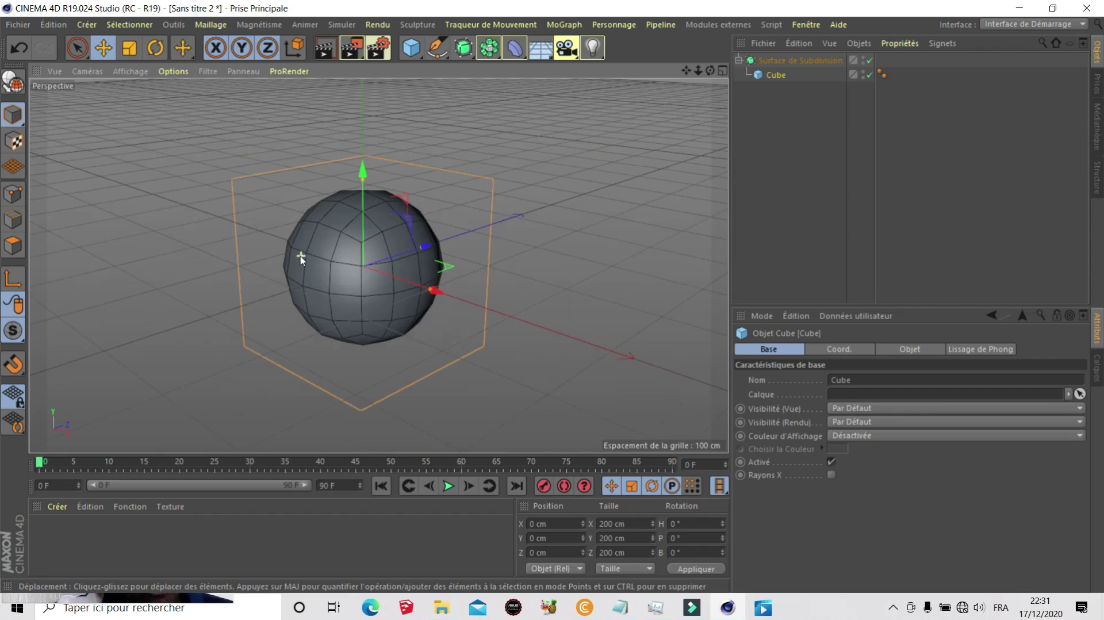
pyautogui.scroll(1, 352, 240)
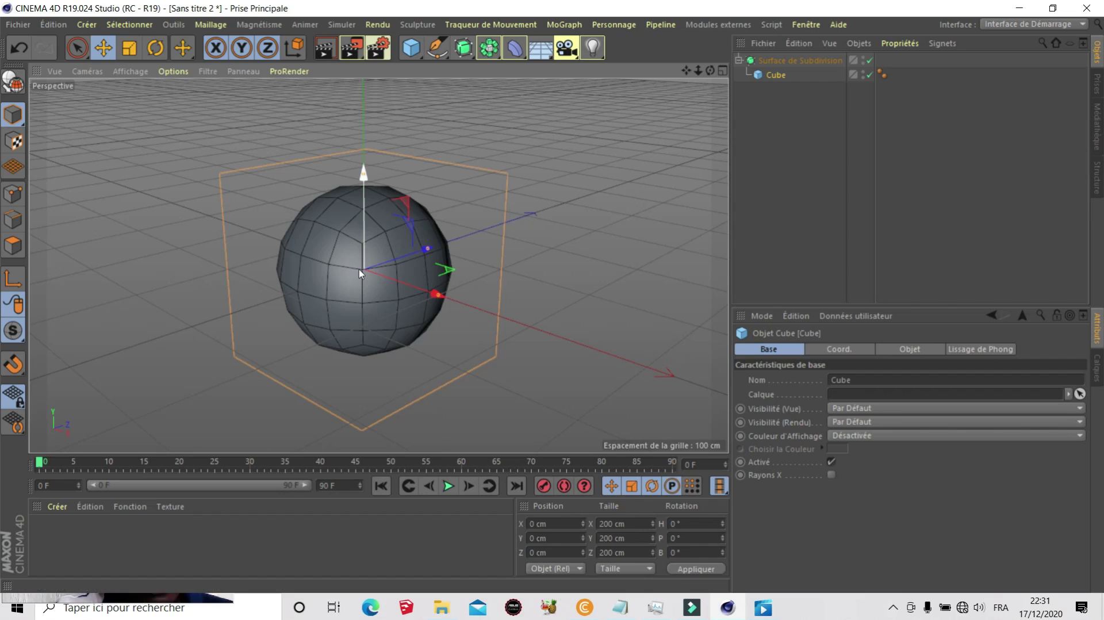
pyautogui.scroll(3, 360, 272)
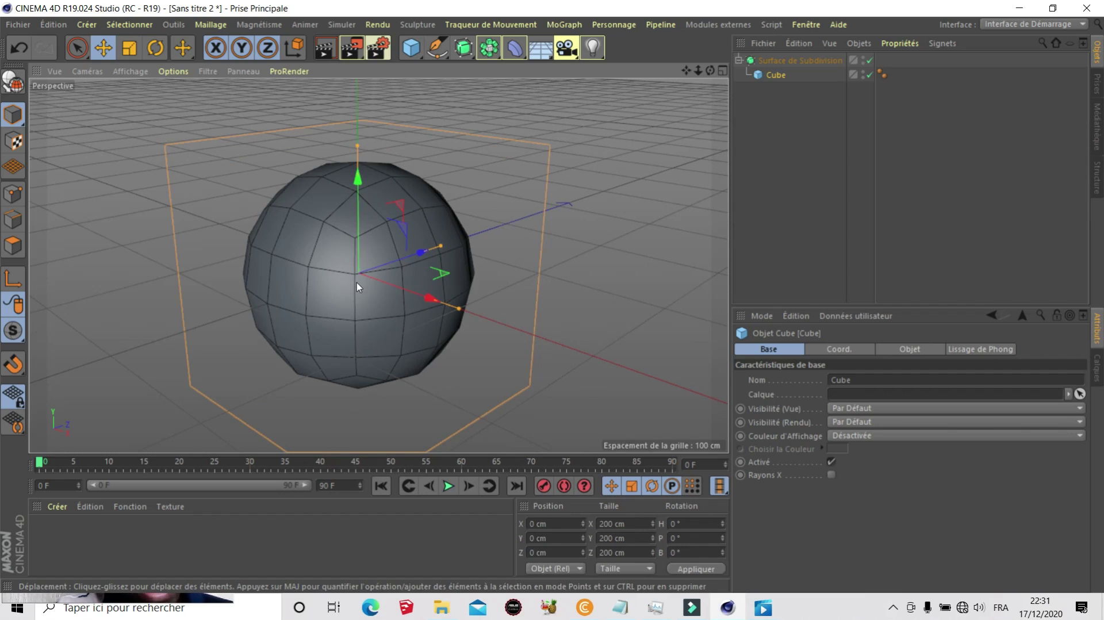
pyautogui.scroll(-2, 356, 285)
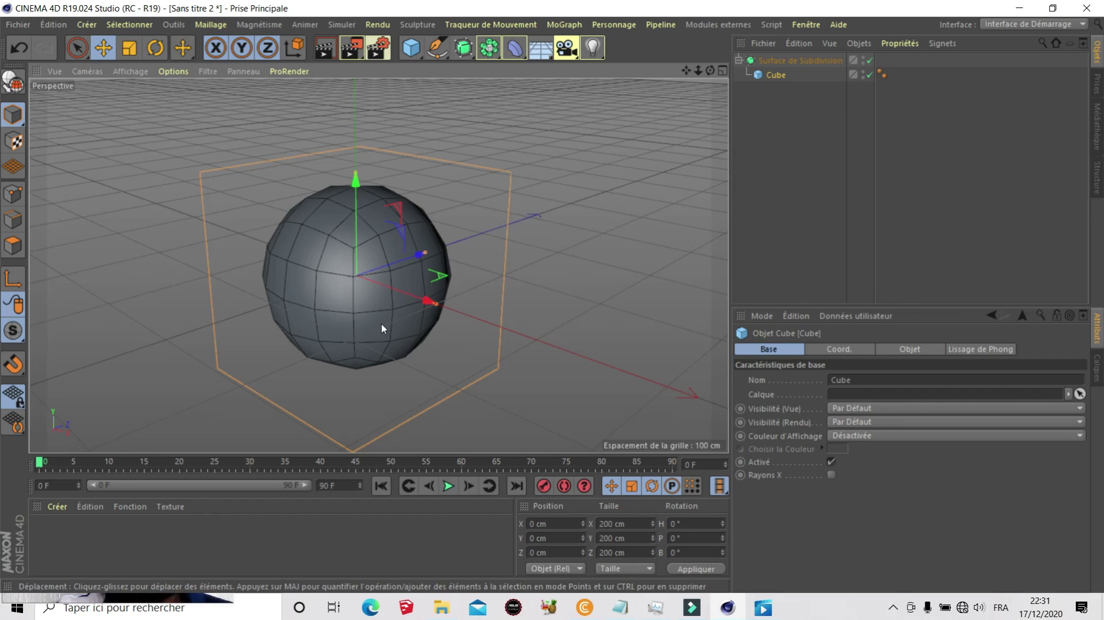
# Convert the Cube into an editable polygon object with Make Editable (C).
pyautogui.click(15, 91)
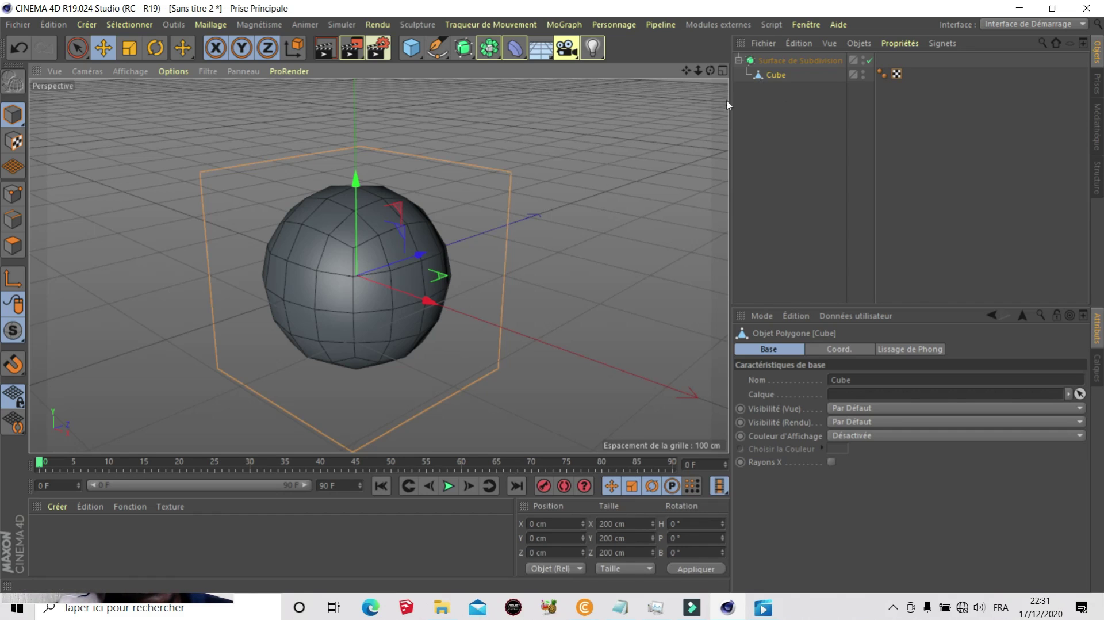
pyautogui.scroll(-3, 351, 293)
pyautogui.scroll(3, 350, 294)
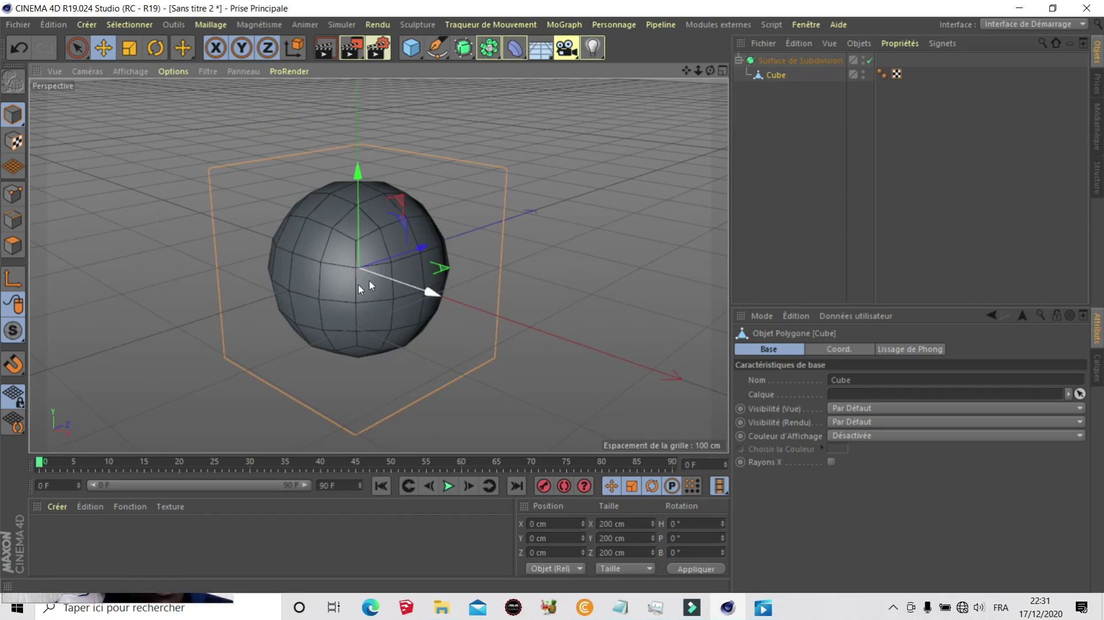
pyautogui.scroll(1, 358, 284)
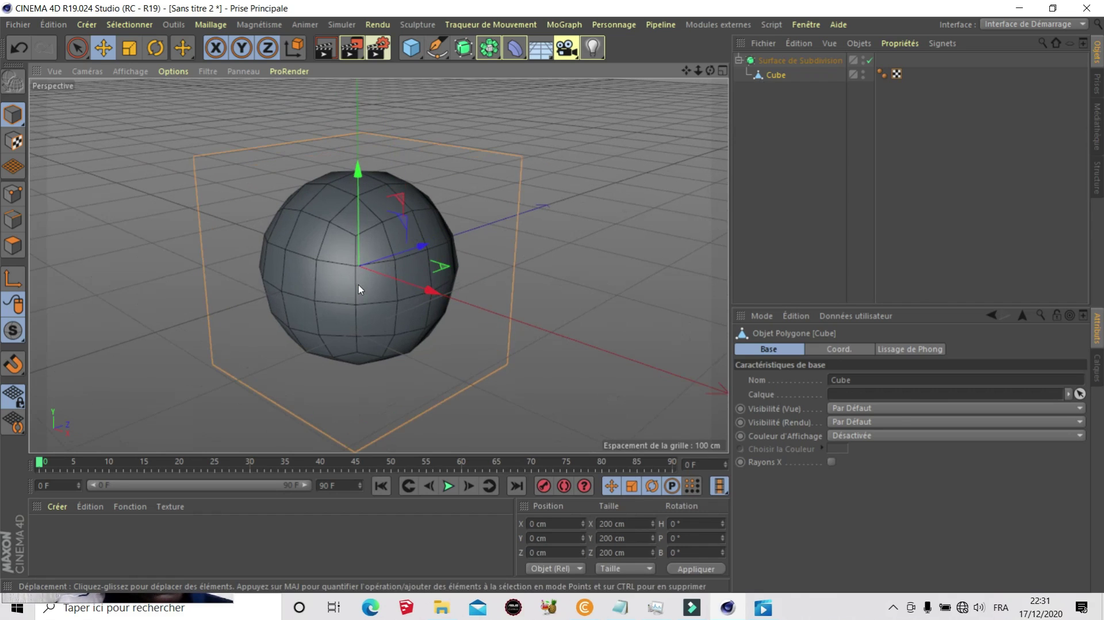
# In Polygon mode, pull the front face outward to elongate the form, undoing a first attempt.
pyautogui.click(14, 246)
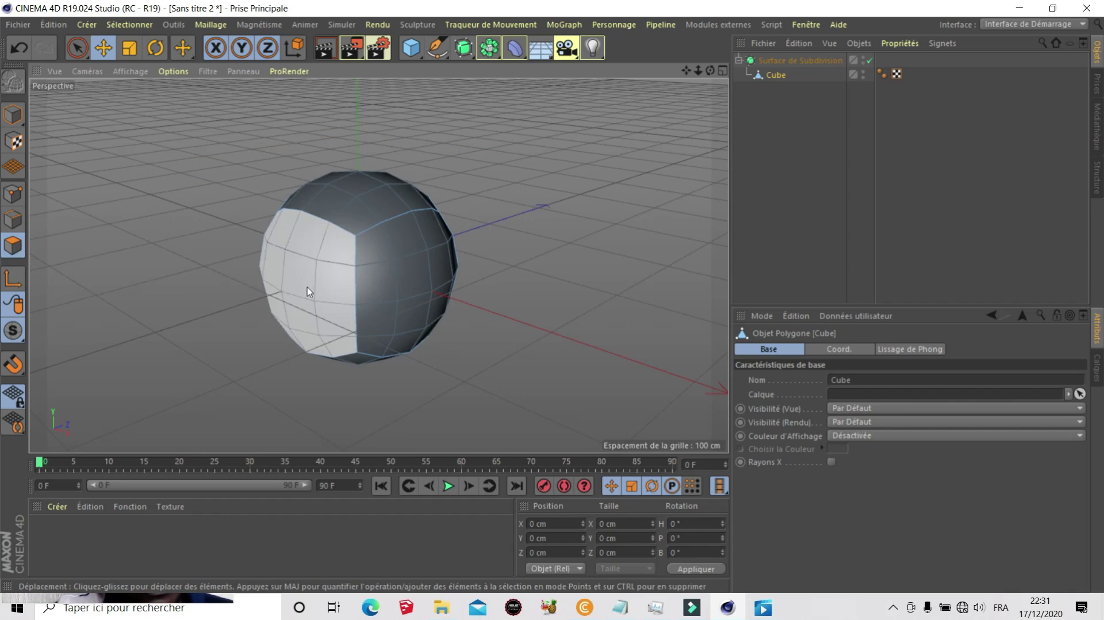
pyautogui.moveTo(305, 285); pyautogui.dragTo(257, 310)
pyautogui.hotkey('ctrl', 'z')
pyautogui.hotkey('ctrl', 'z')
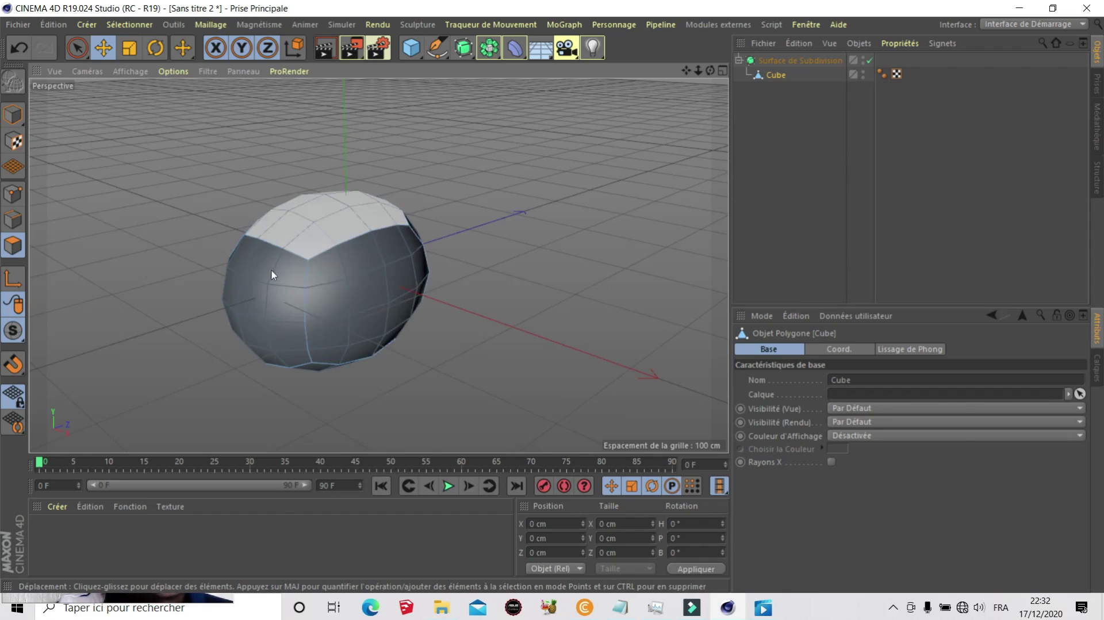
pyautogui.moveTo(329, 285); pyautogui.dragTo(189, 272)
pyautogui.scroll(-3, 190, 287)
pyautogui.scroll(5, 217, 292)
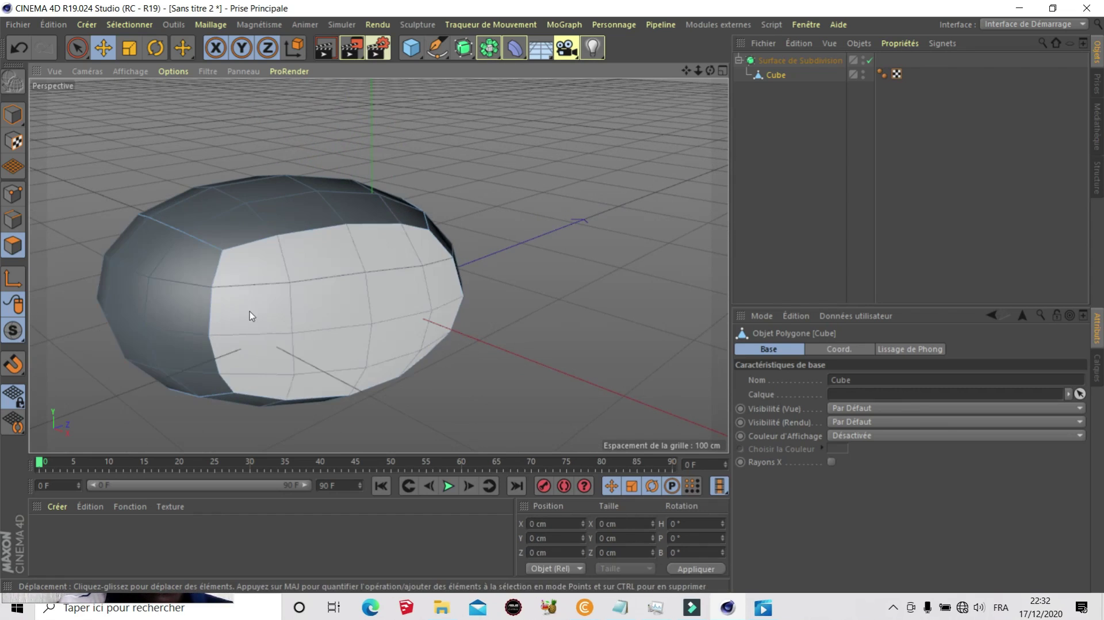
pyautogui.scroll(-2, 148, 308)
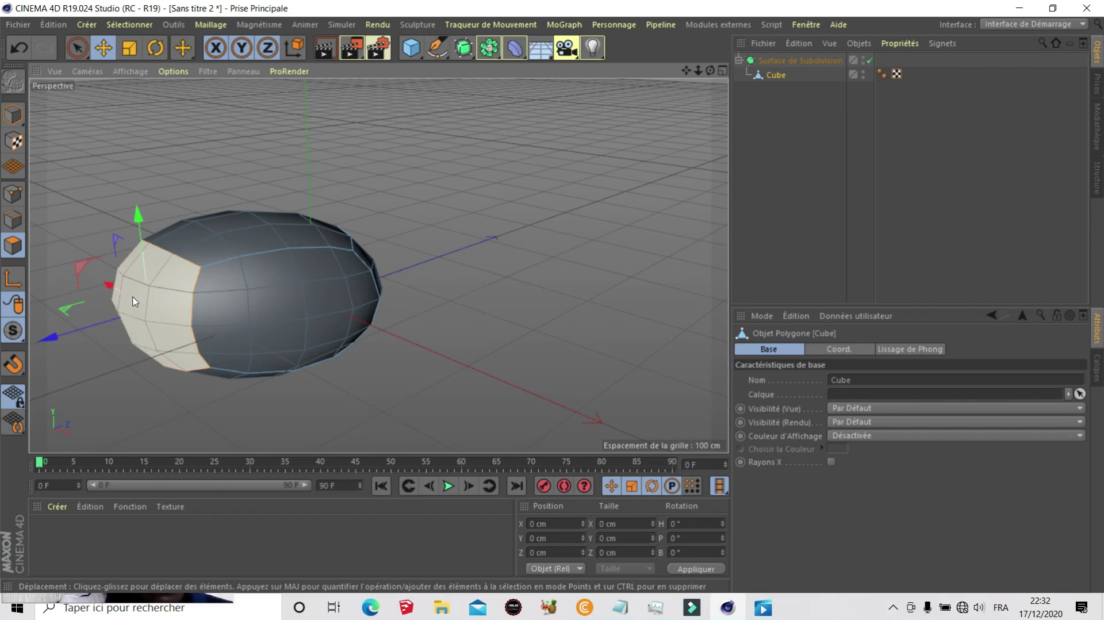
# Extrude the selected end face inward to a -60.3 cm offset, then orbit to inspect it.
pyautogui.rightClick(134, 302)
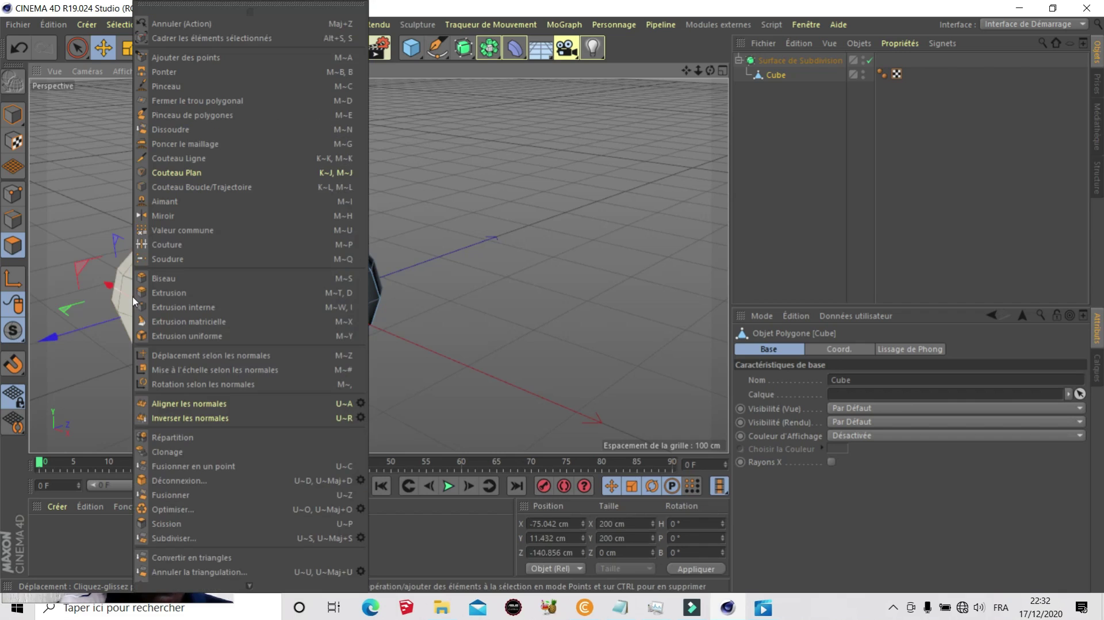
pyautogui.click(164, 292)
pyautogui.moveTo(172, 310); pyautogui.dragTo(87, 288)
pyautogui.moveTo(201, 278); pyautogui.dragTo(173, 307)
pyautogui.moveTo(710, 70); pyautogui.dragTo(609, 89)
pyautogui.keyDown('alt'); pyautogui.moveTo(152, 327); pyautogui.dragTo(308, 290); pyautogui.keyUp('alt')
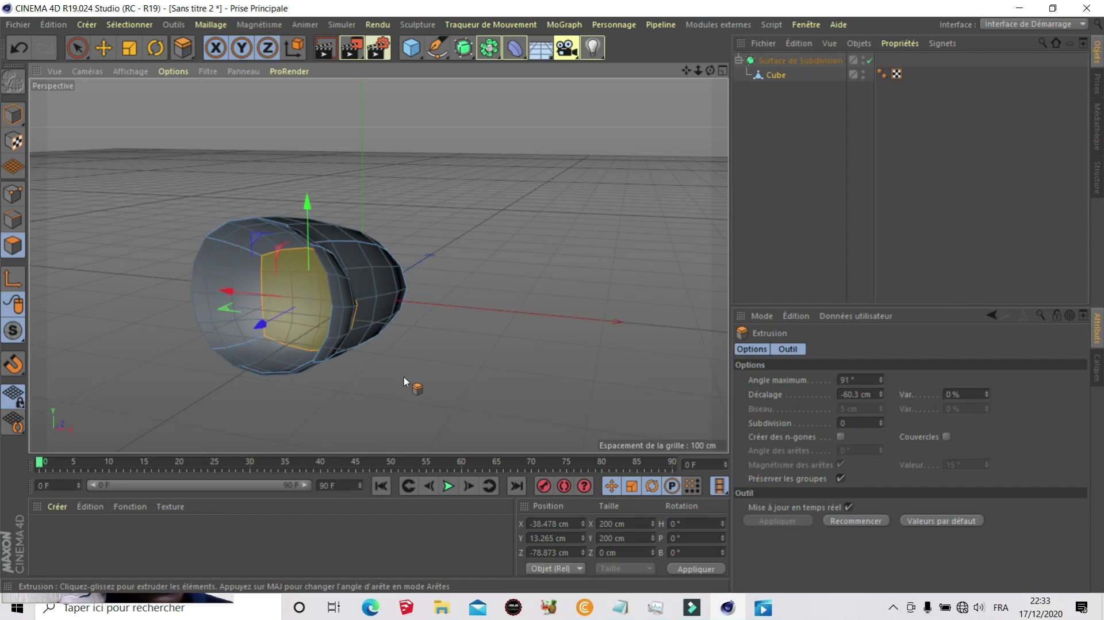
pyautogui.scroll(-2, 354, 399)
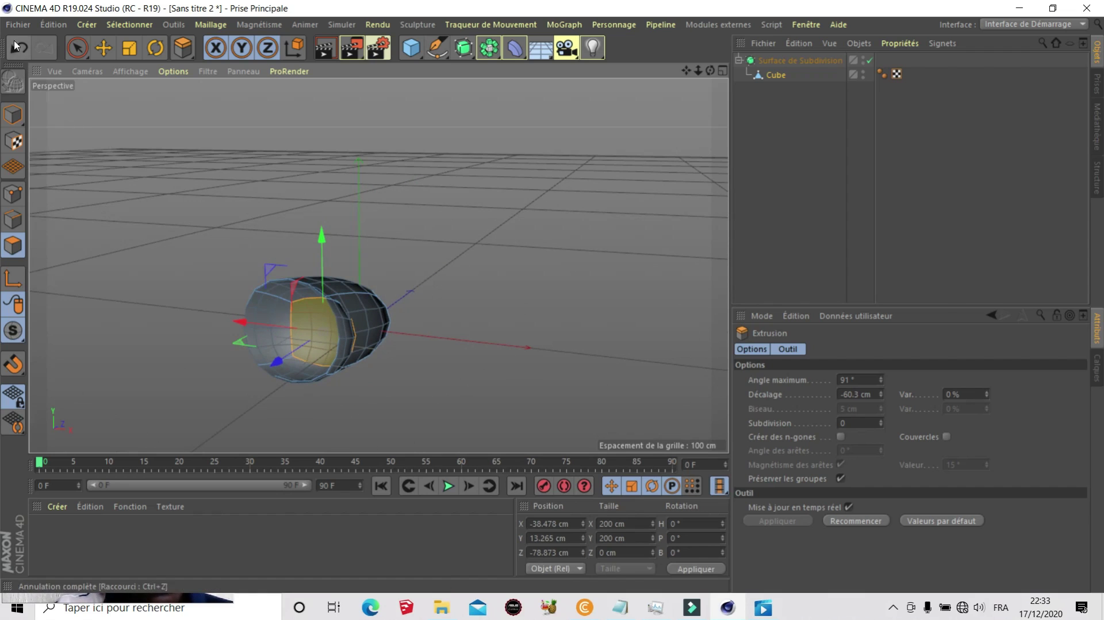
# Close all projects via Fichier > Tout fermer, discarding changes to Sans titre 2.
pyautogui.click(14, 26)
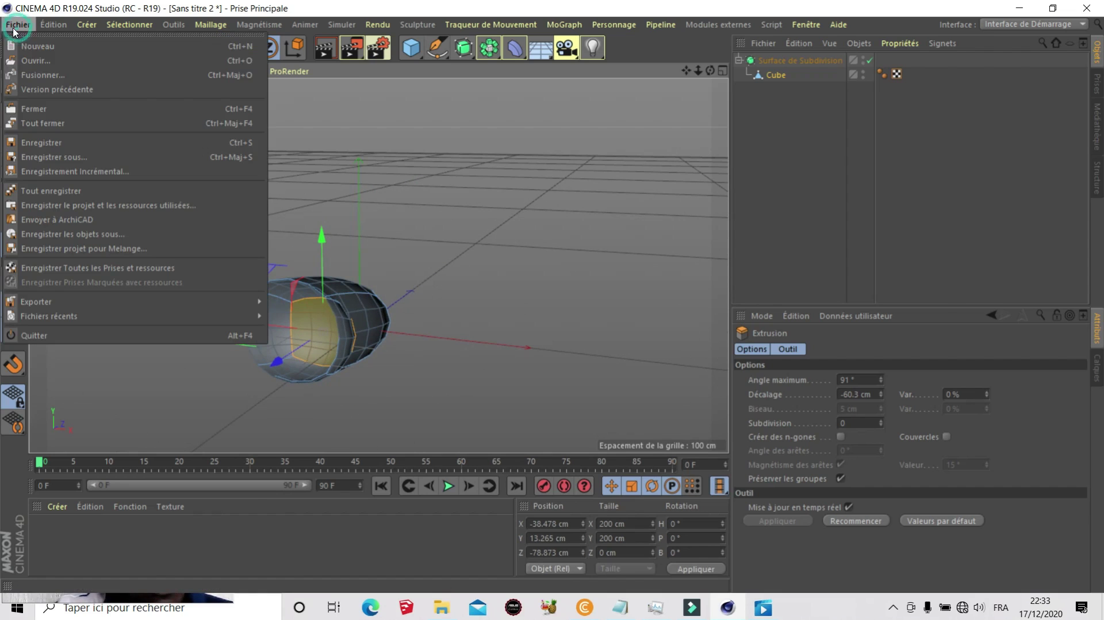
pyautogui.click(83, 122)
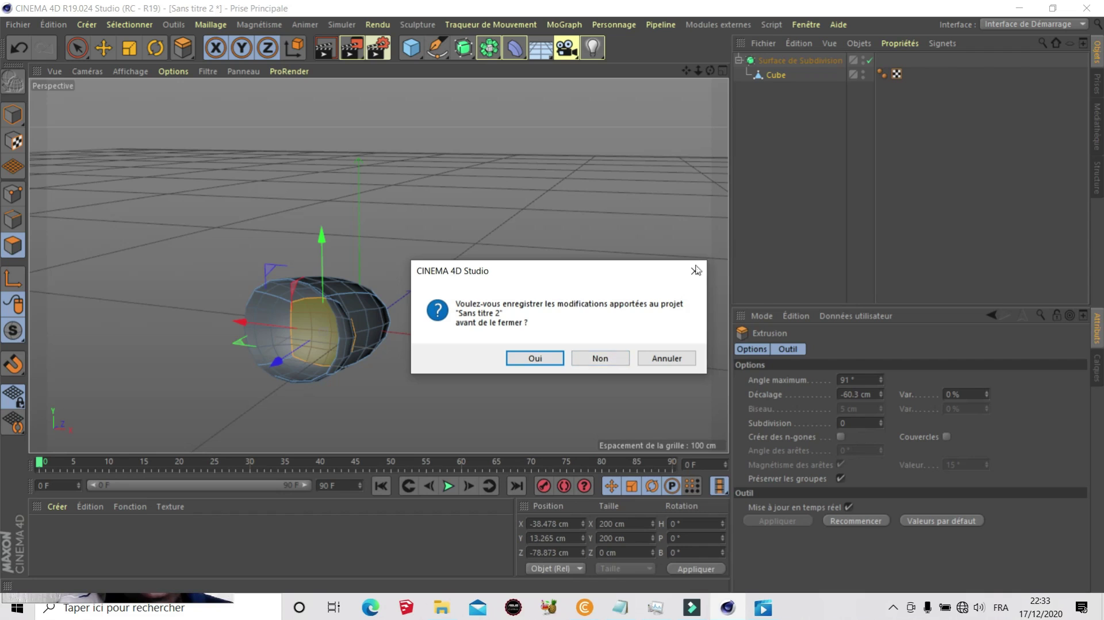
pyautogui.click(598, 359)
pyautogui.scroll(3, 412, 192)
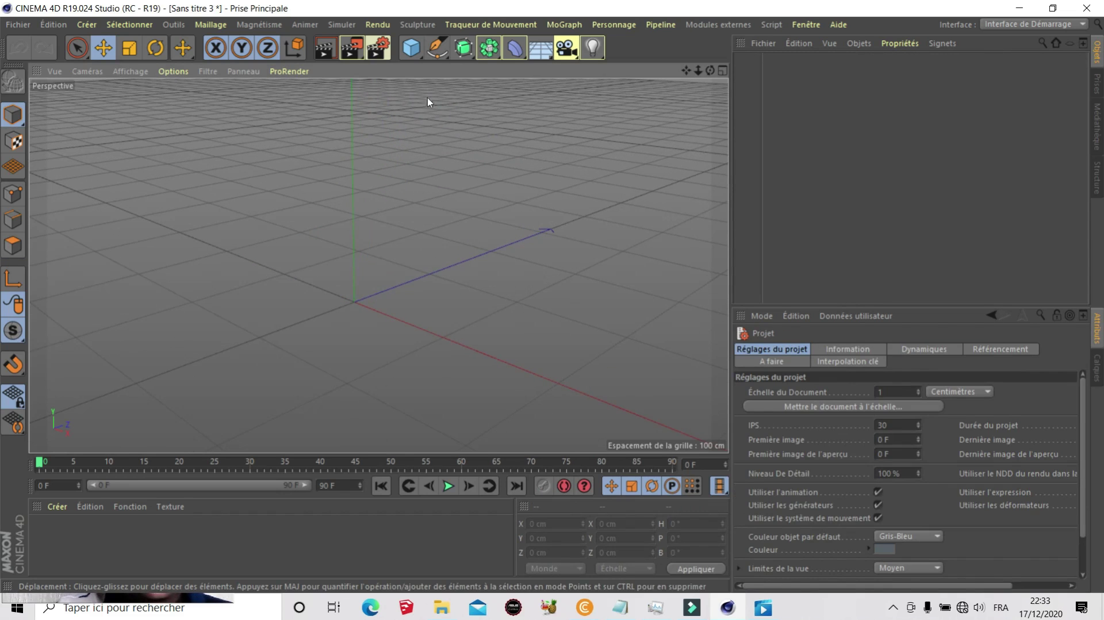
# Add a Cube, nest it under a new Surface de Subdivision, and show Ombrage de Gouraud (lignes).
pyautogui.click(411, 48)
pyautogui.scroll(-2, 332, 209)
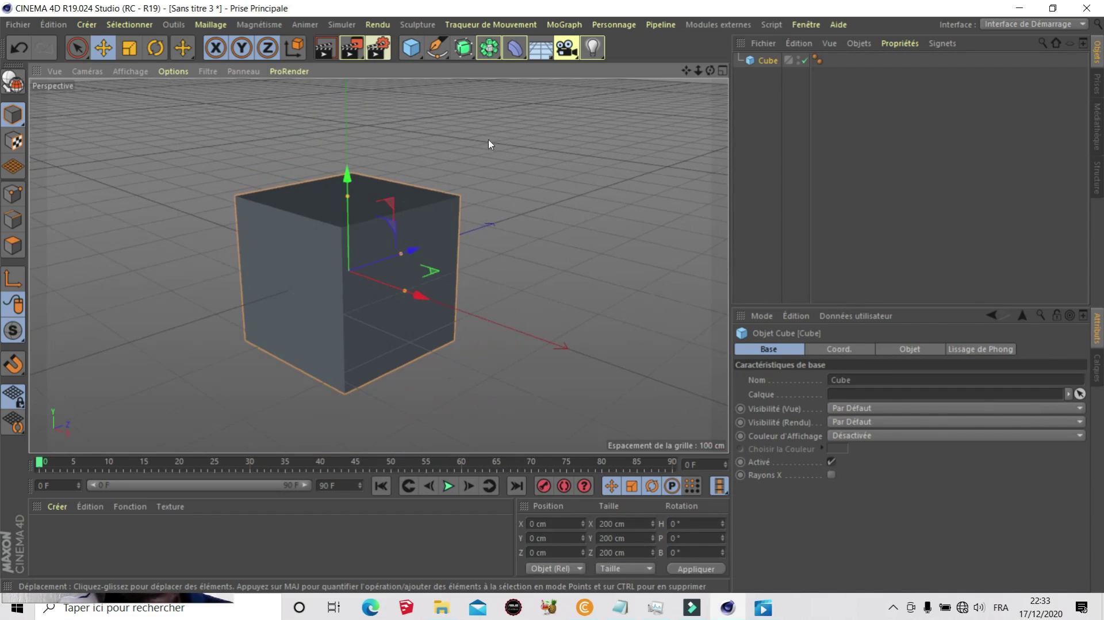
pyautogui.click(463, 48)
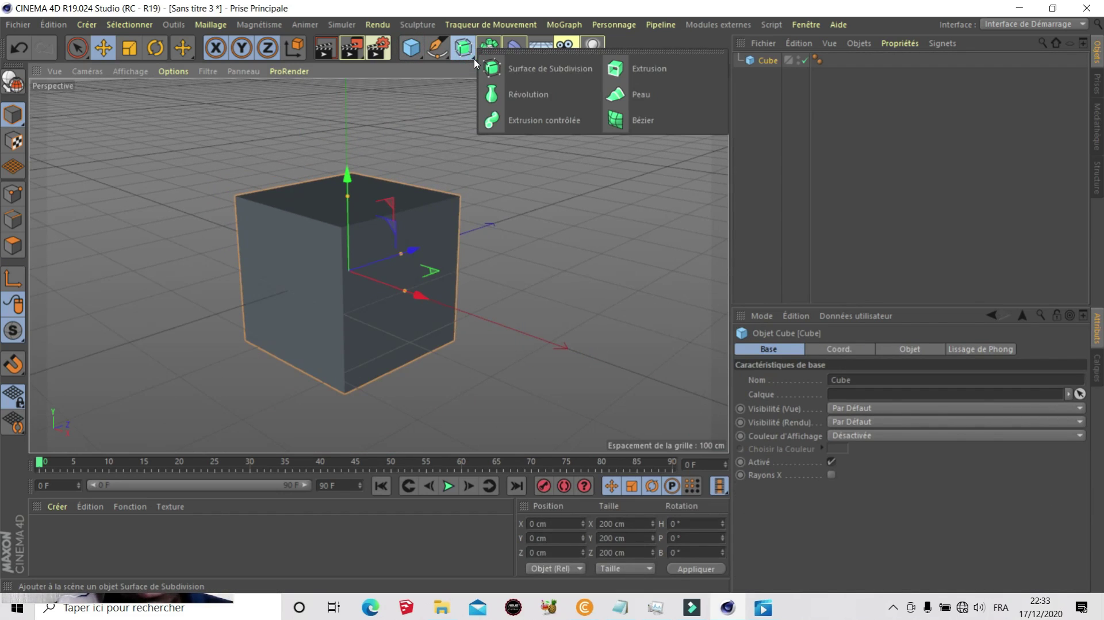
pyautogui.click(535, 78)
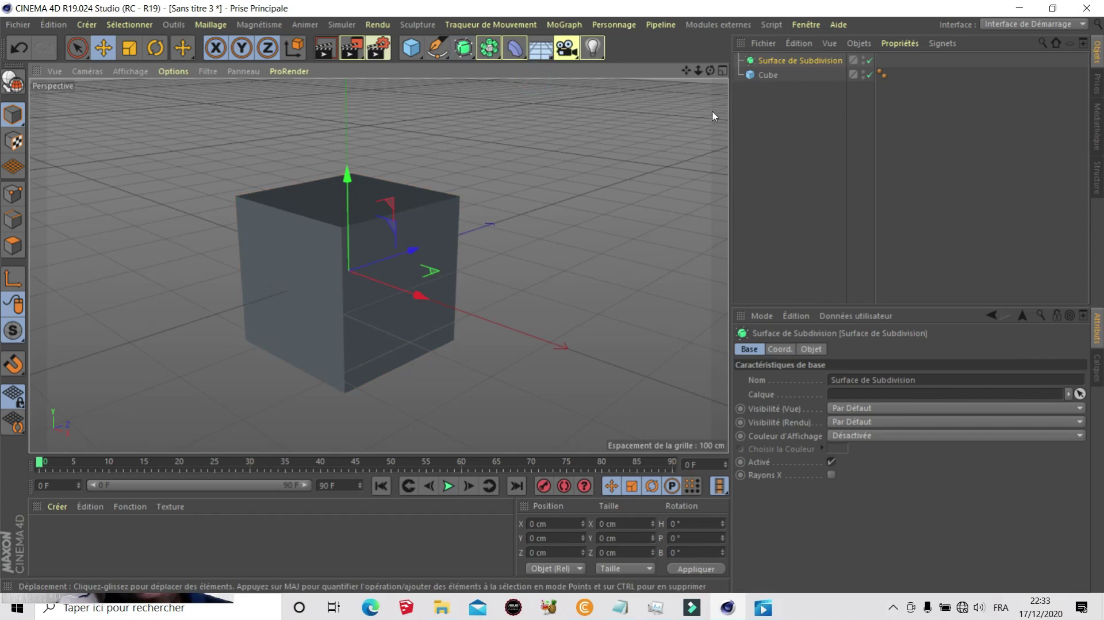
pyautogui.moveTo(773, 77); pyautogui.dragTo(786, 61)
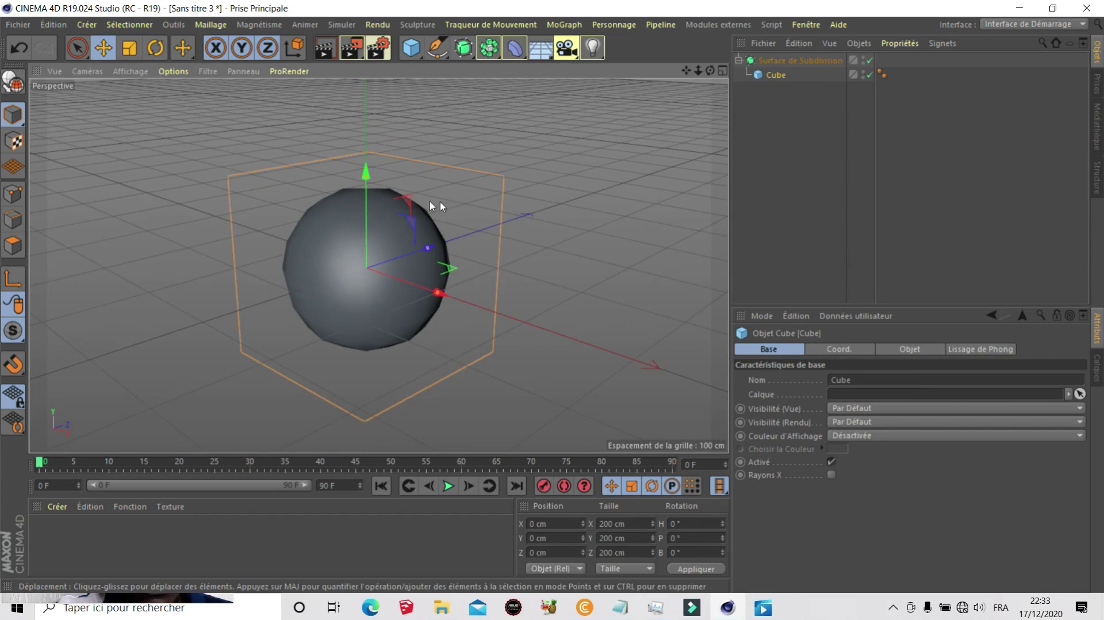
pyautogui.click(131, 71)
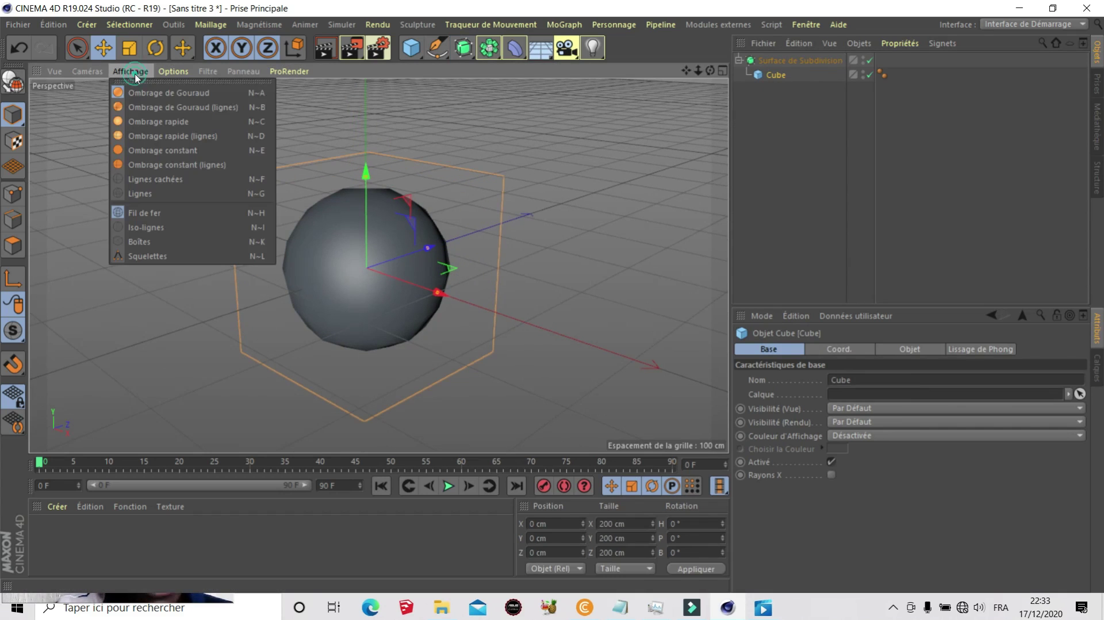
pyautogui.click(184, 110)
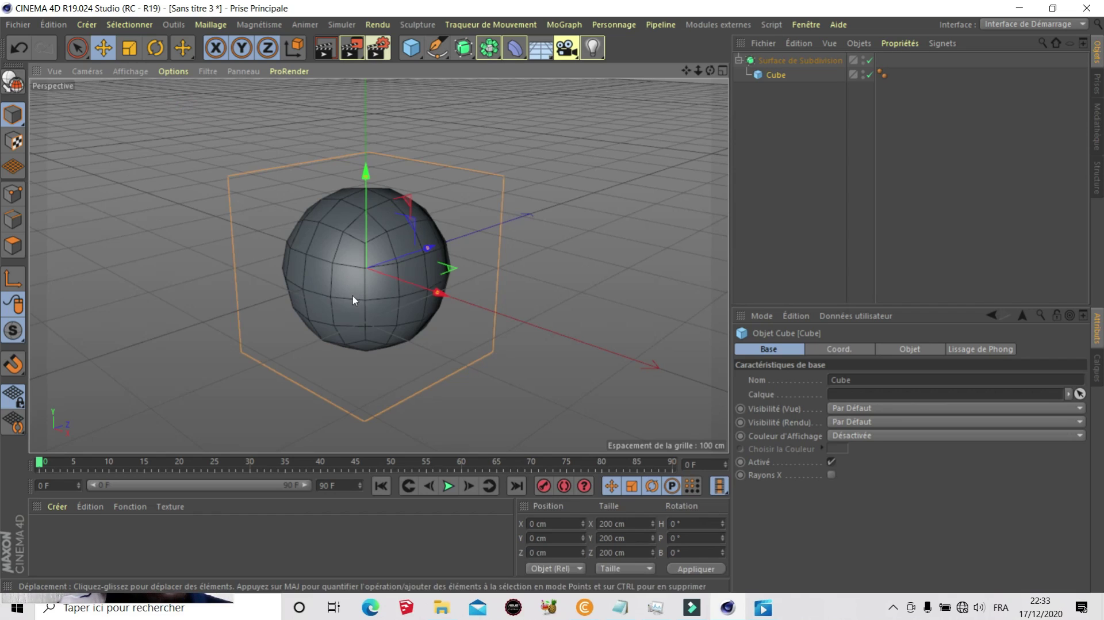
# Make the new Cube editable, then in Polygones mode drag its left face outward.
pyautogui.click(19, 248)
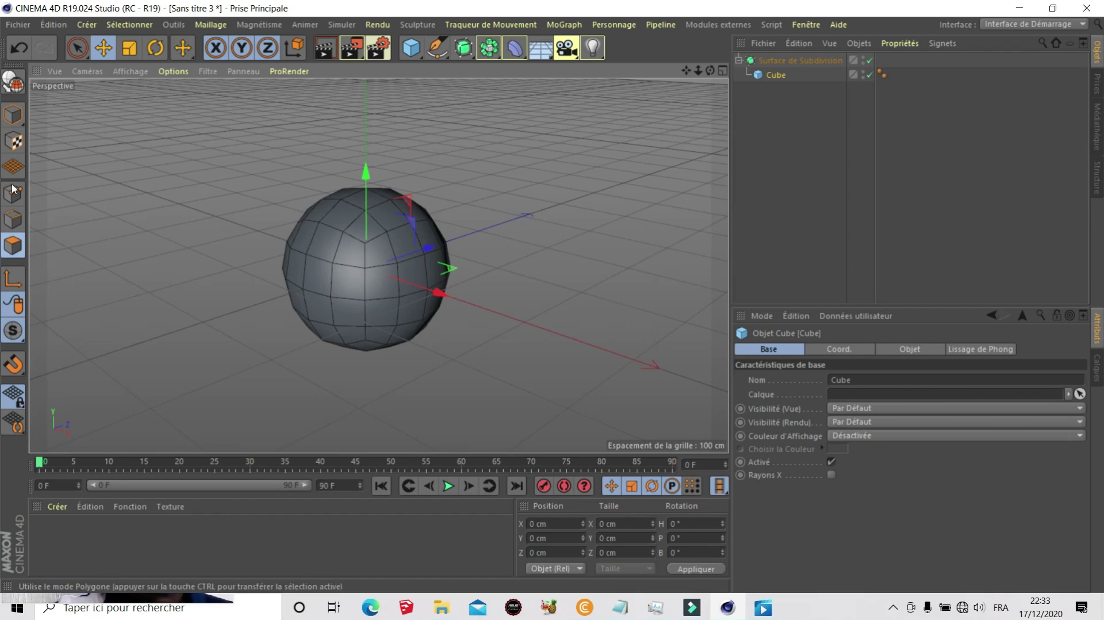
pyautogui.click(16, 92)
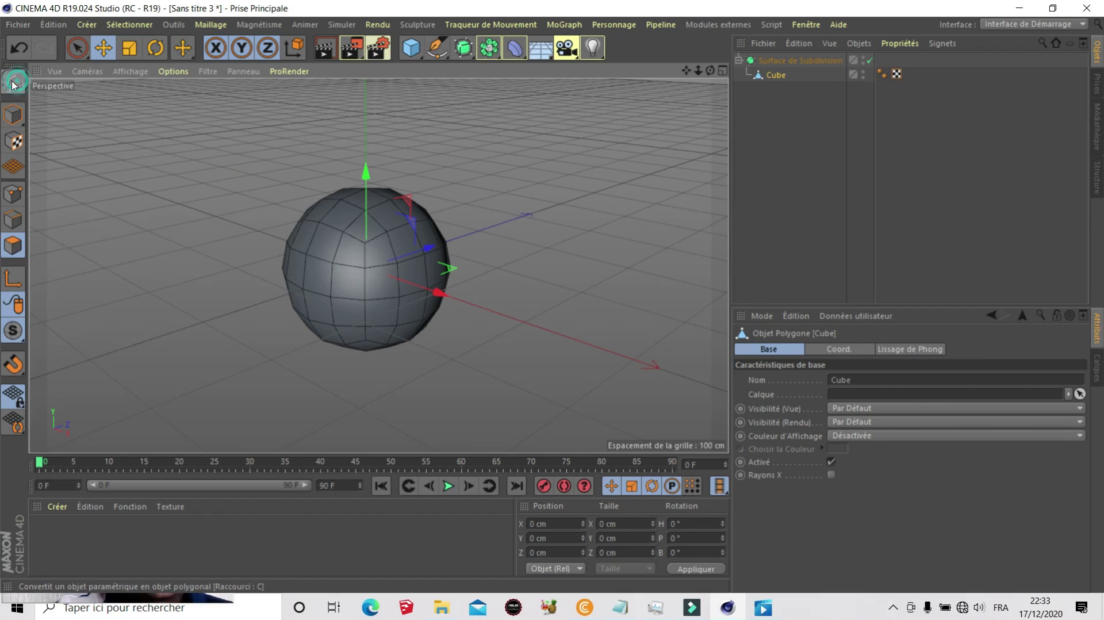
pyautogui.click(15, 248)
pyautogui.click(315, 292)
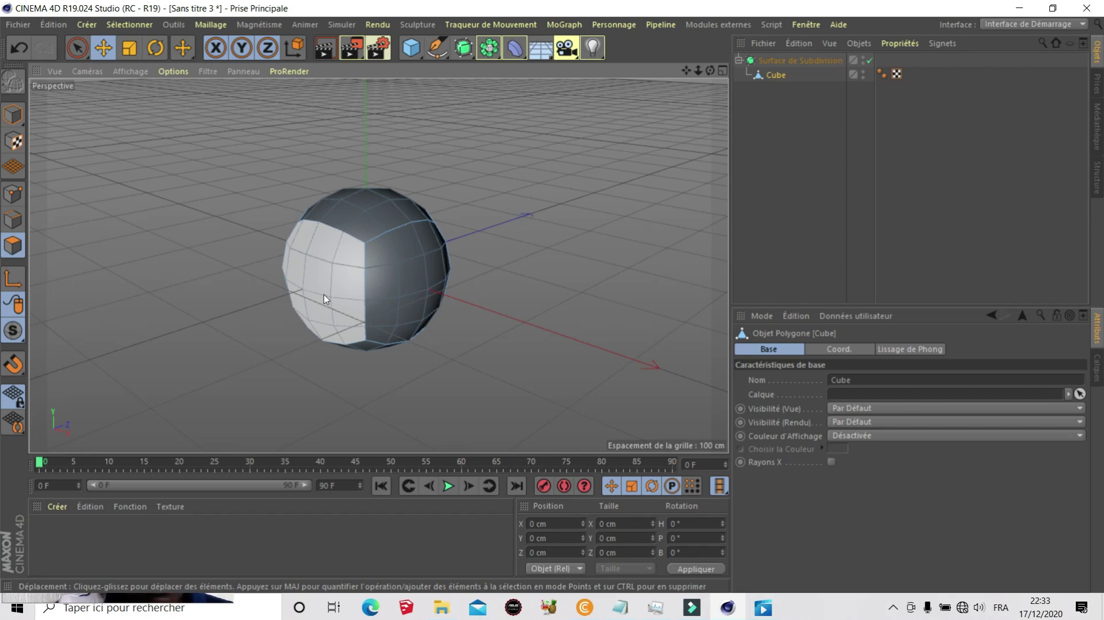
pyautogui.moveTo(323, 294); pyautogui.dragTo(136, 295)
pyautogui.hotkey('ctrl', 'z')
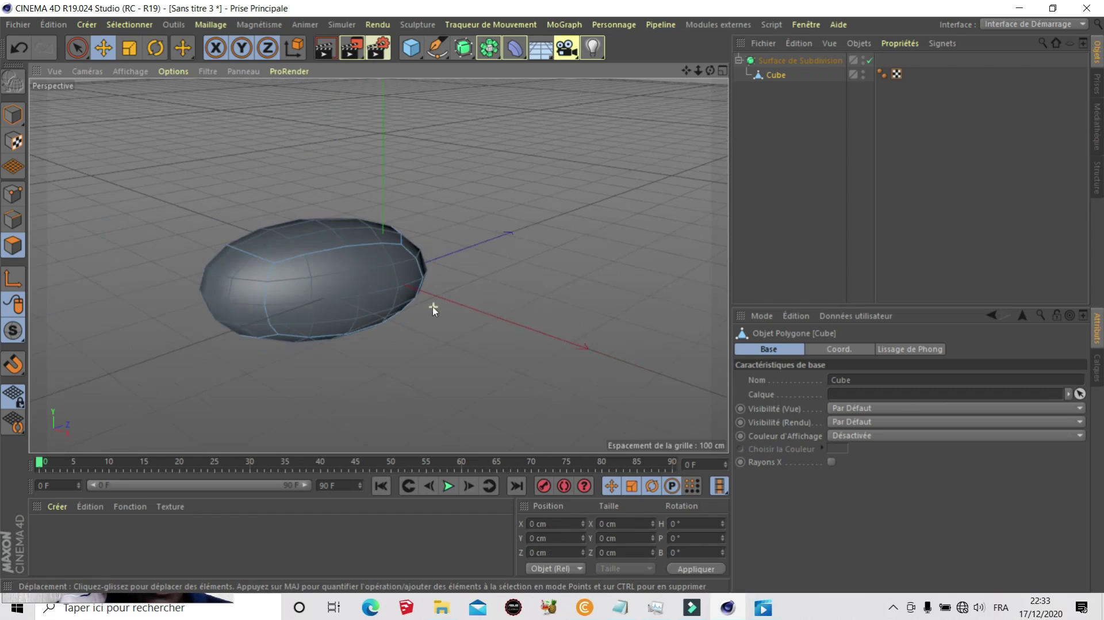
# Extrude the oval's left end face inward by -99.3 cm.
pyautogui.click(247, 288)
pyautogui.rightClick(209, 288)
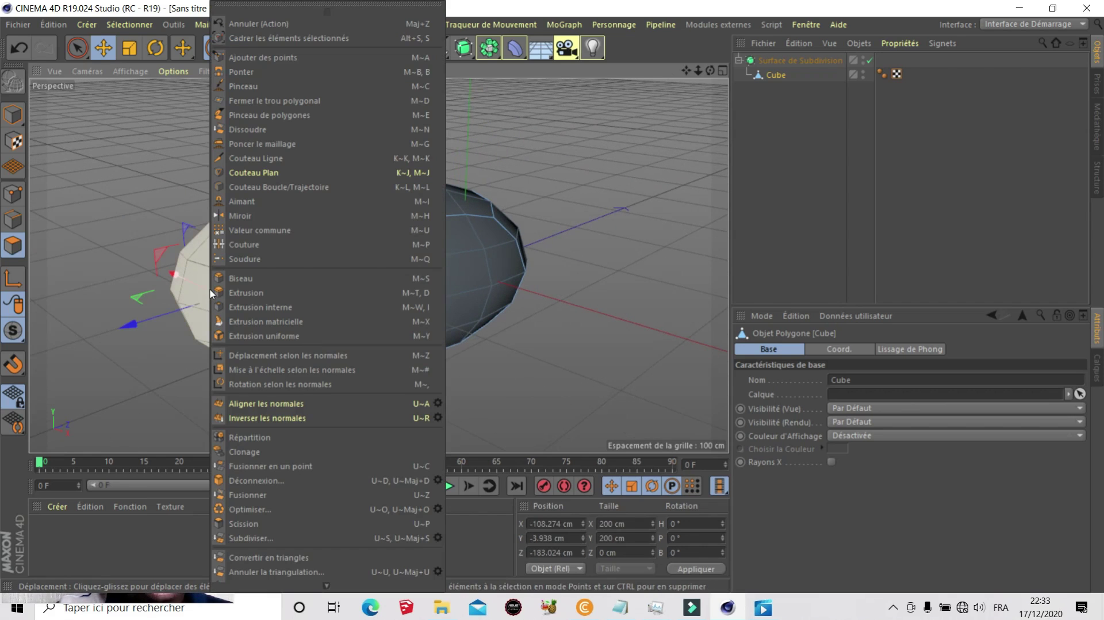
pyautogui.click(245, 293)
pyautogui.moveTo(233, 300); pyautogui.dragTo(457, 285)
# Close all projects with Fichier > Tout fermer, discarding changes to Sans titre 3.
pyautogui.click(18, 24)
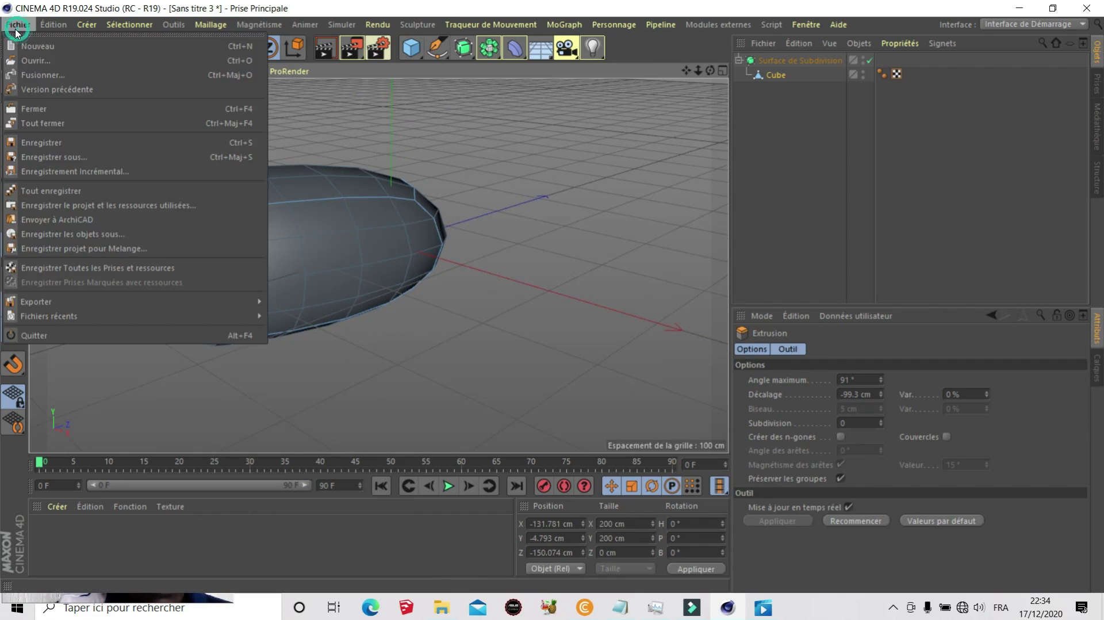
pyautogui.click(62, 123)
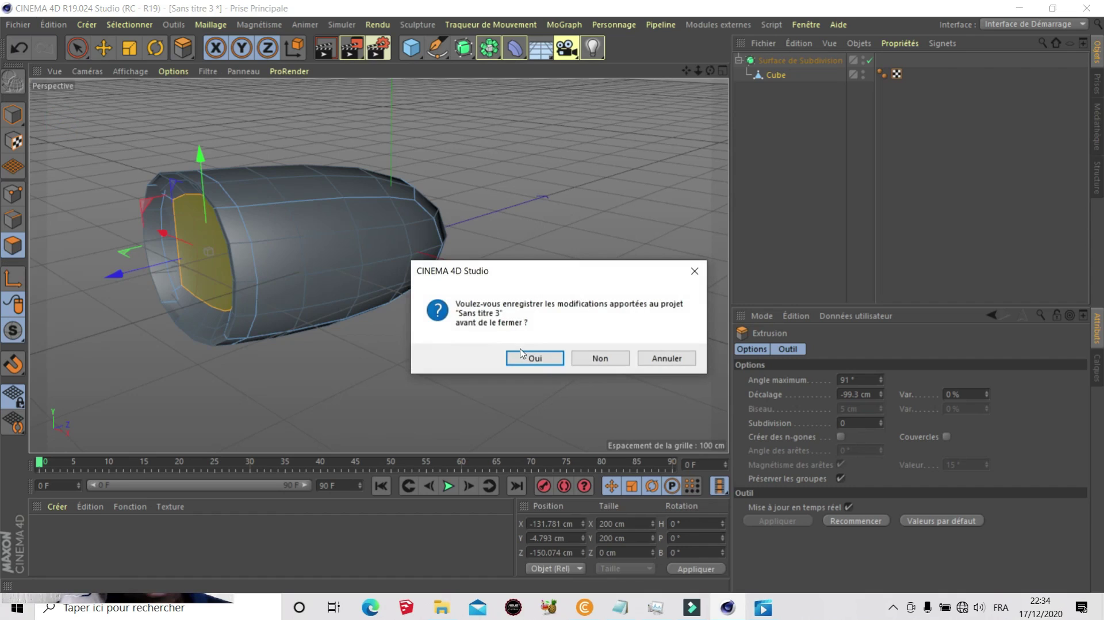
pyautogui.click(600, 358)
# Add a new 200 cm Cube and move it slightly off centre.
pyautogui.click(412, 48)
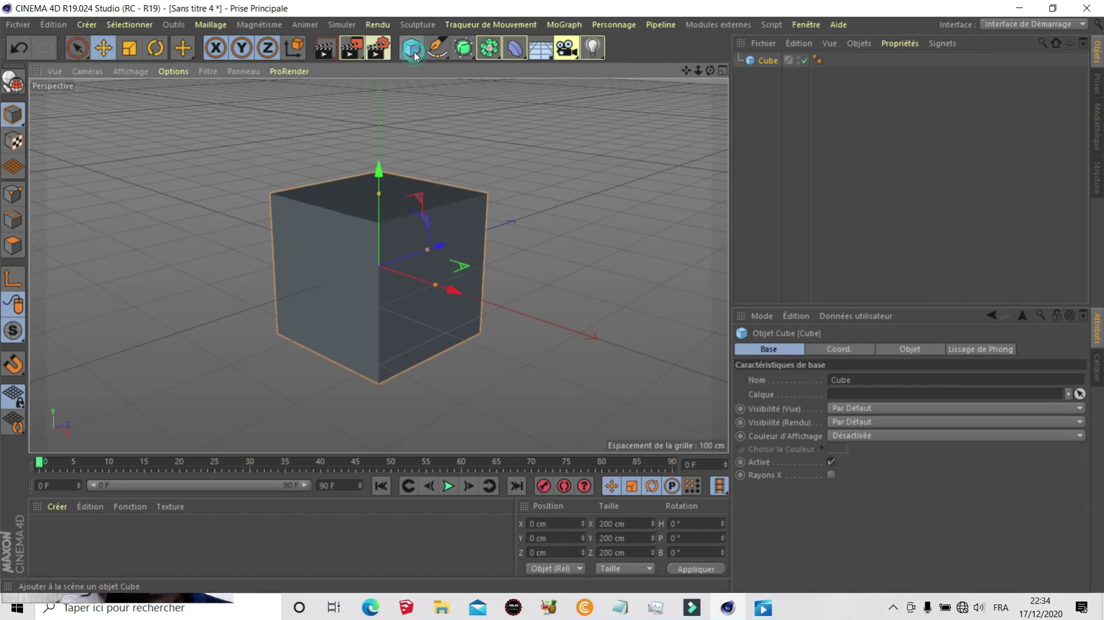
pyautogui.scroll(-2, 314, 292)
pyautogui.scroll(3, 315, 292)
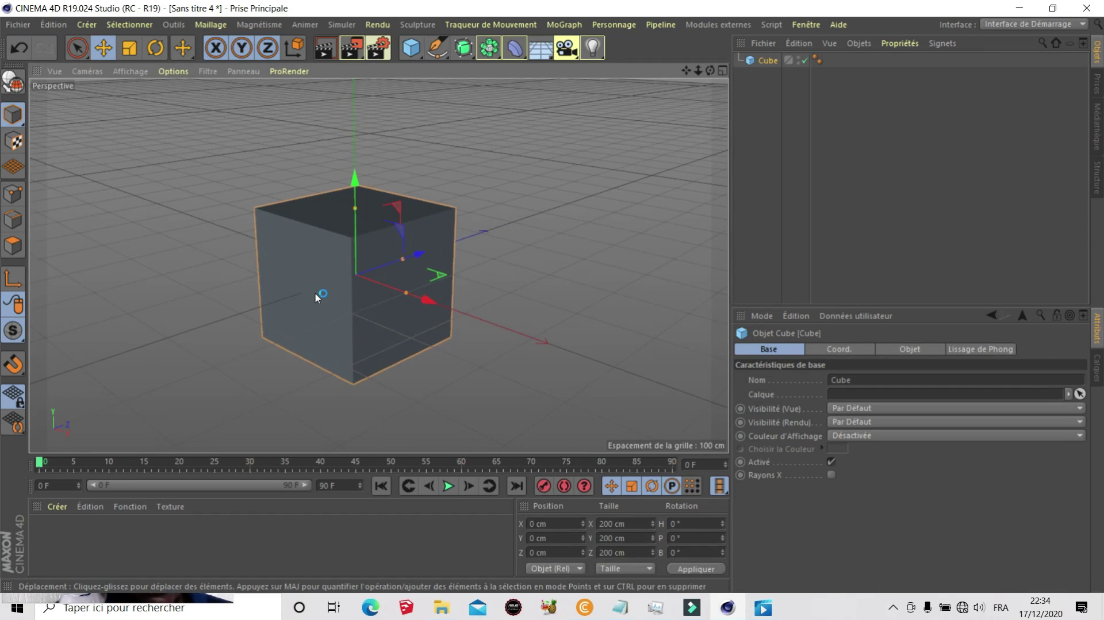
pyautogui.scroll(1, 315, 292)
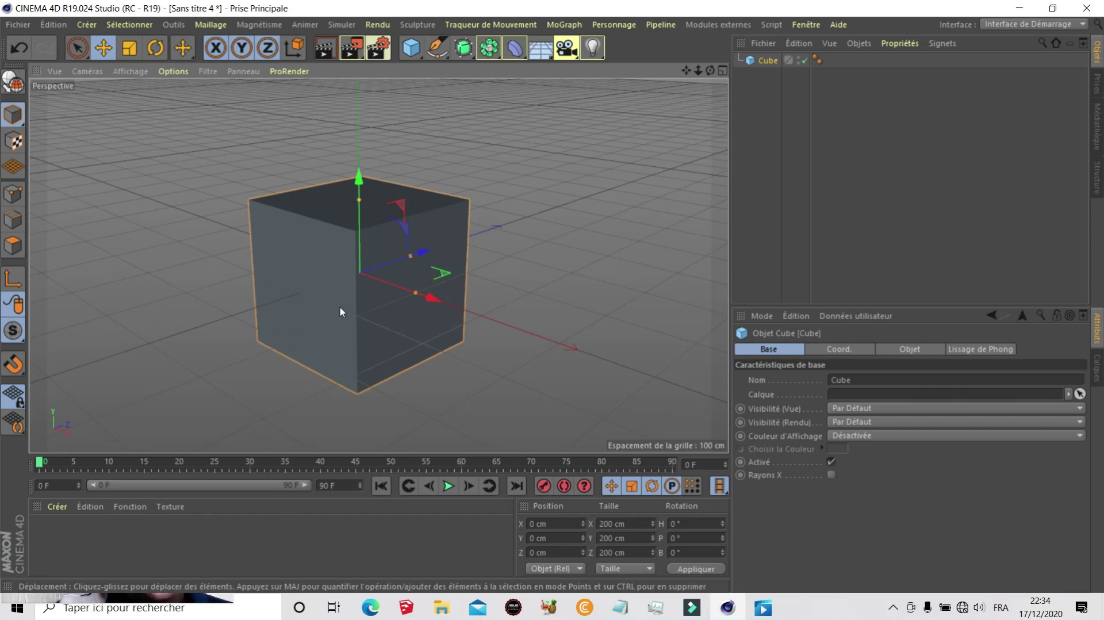
pyautogui.moveTo(318, 284)
pyautogui.mouseDown()
pyautogui.moveTo(446, 254)
pyautogui.moveTo(226, 199)
pyautogui.moveTo(370, 293)
pyautogui.moveTo(300, 274)
pyautogui.mouseUp()
pyautogui.scroll(-3, 311, 276)
pyautogui.scroll(3, 327, 256)
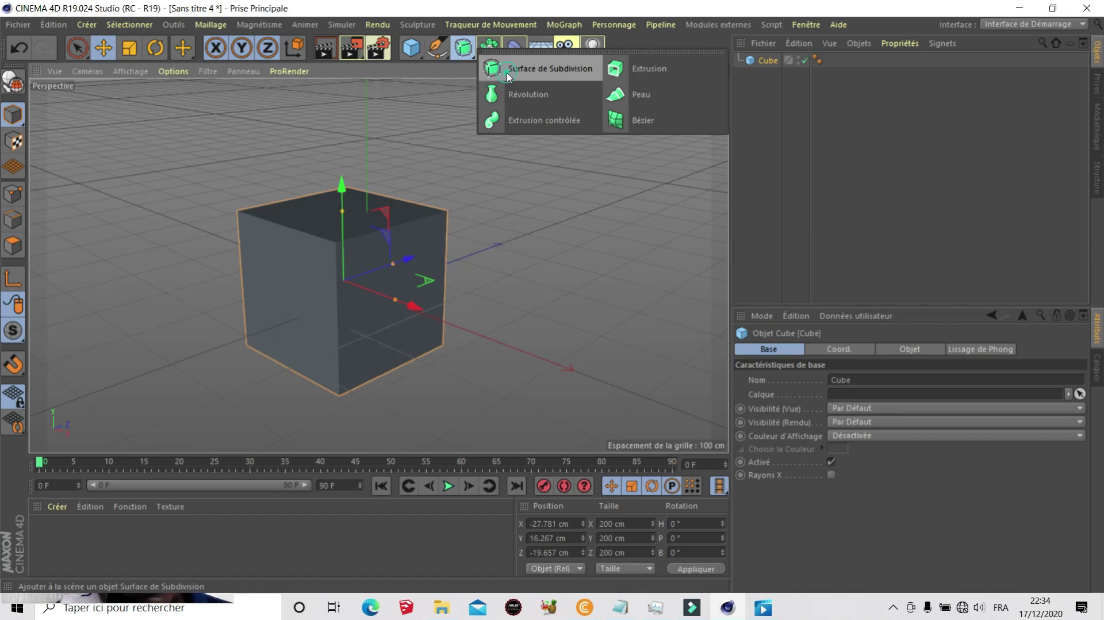
# Add a Surface de Subdivision and nest the Cube under it in the Object Manager.
pyautogui.click(498, 76)
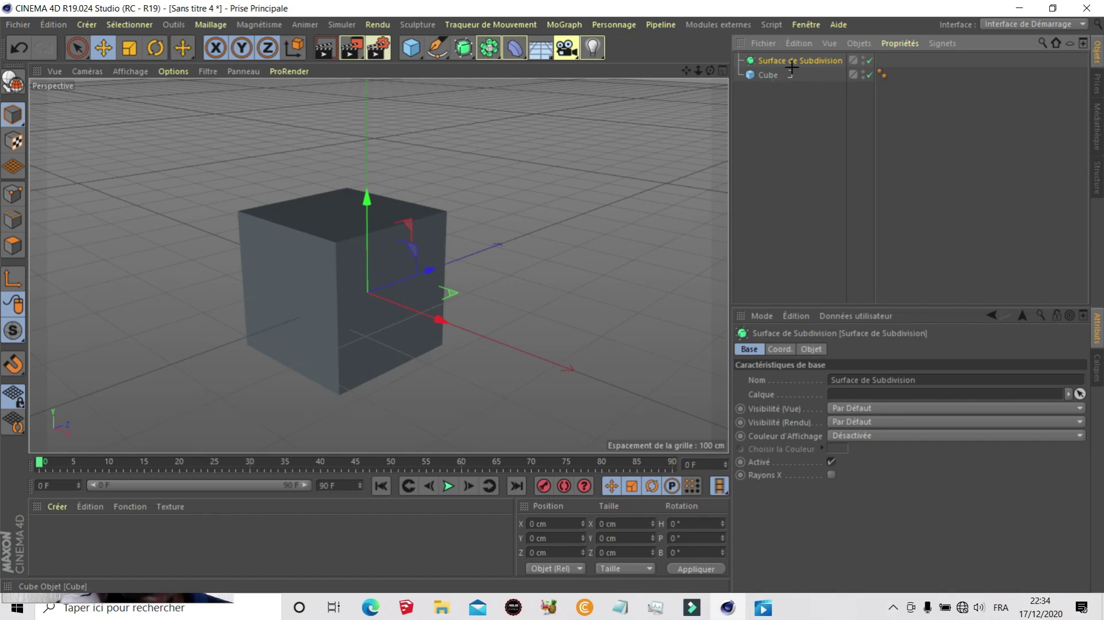
pyautogui.click(764, 84)
pyautogui.moveTo(770, 77); pyautogui.dragTo(788, 58)
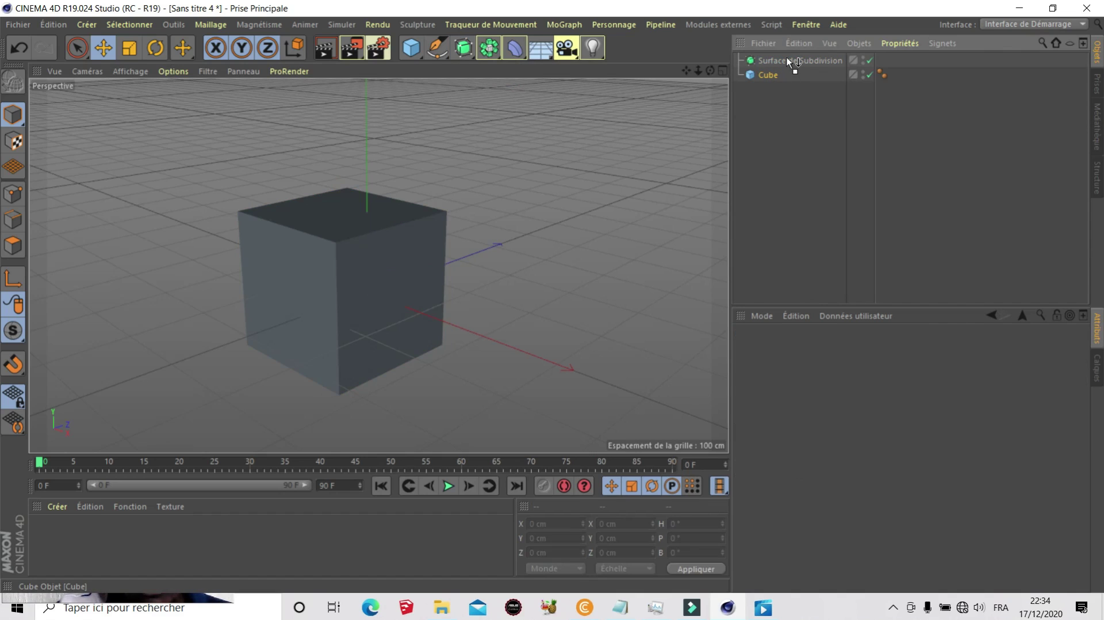
pyautogui.moveTo(793, 61); pyautogui.dragTo(793, 61)
# Move the smoothed sphere within the viewport and zoom in on it.
pyautogui.moveTo(331, 287); pyautogui.dragTo(394, 236)
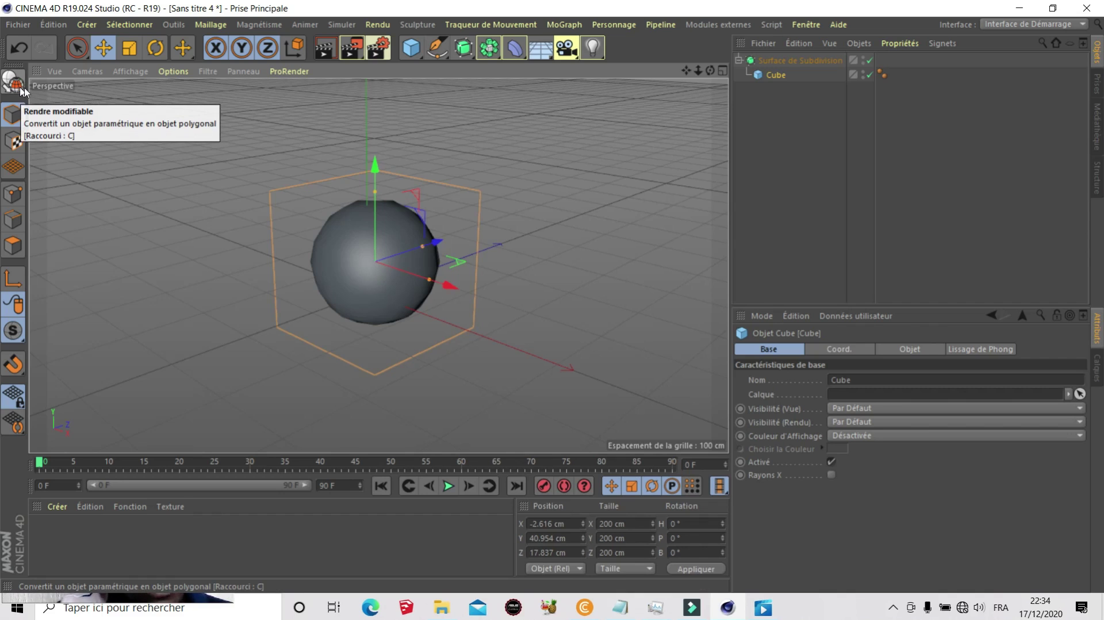
pyautogui.scroll(1, 361, 254)
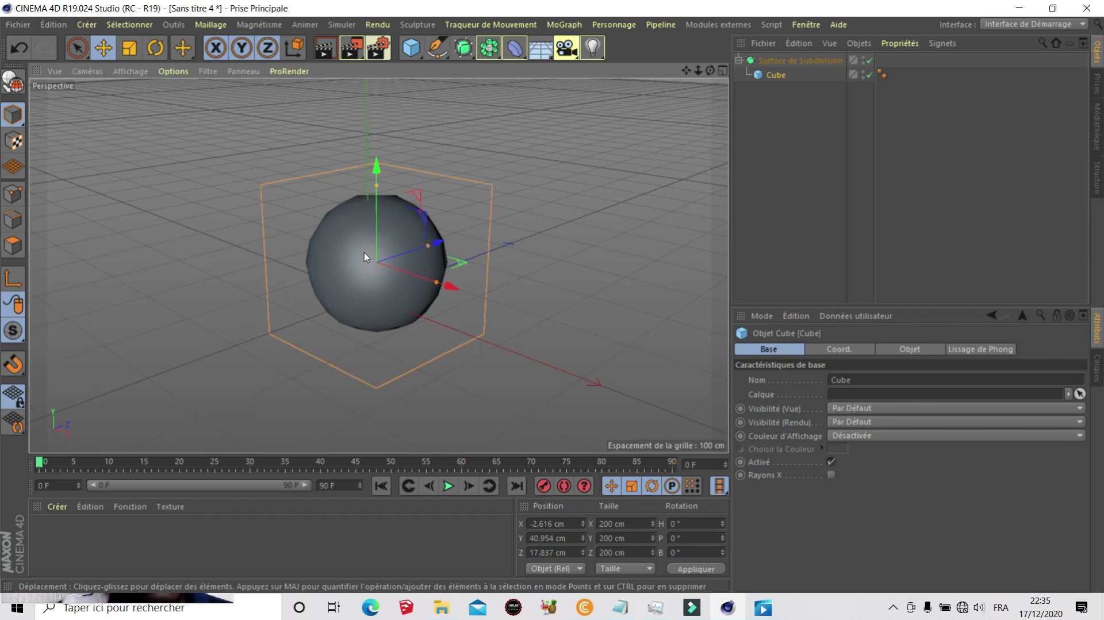
pyautogui.scroll(1, 370, 242)
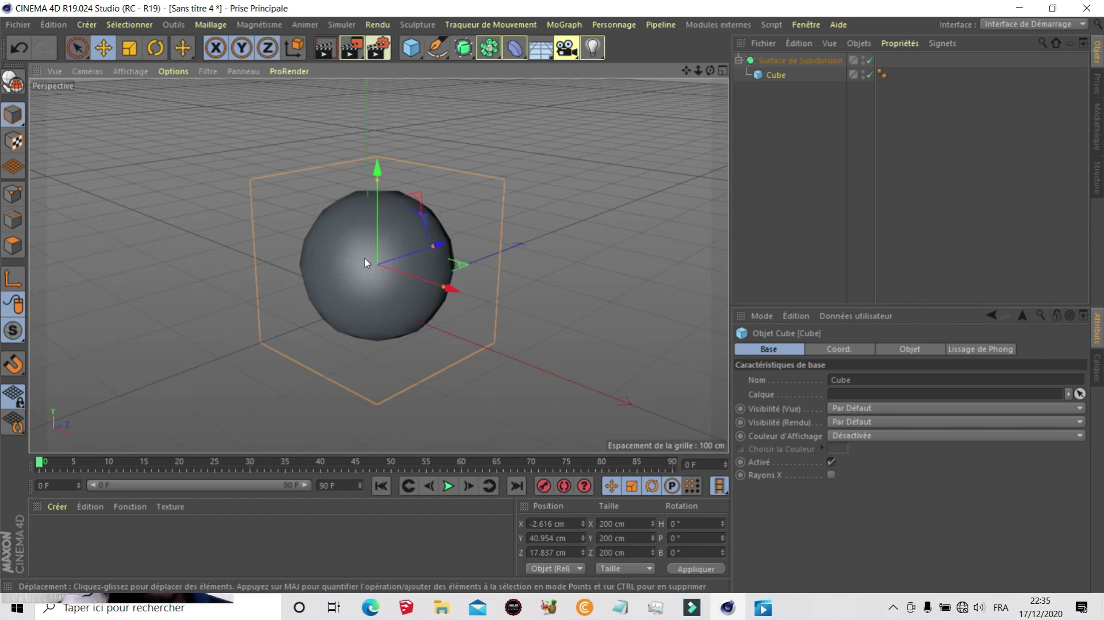